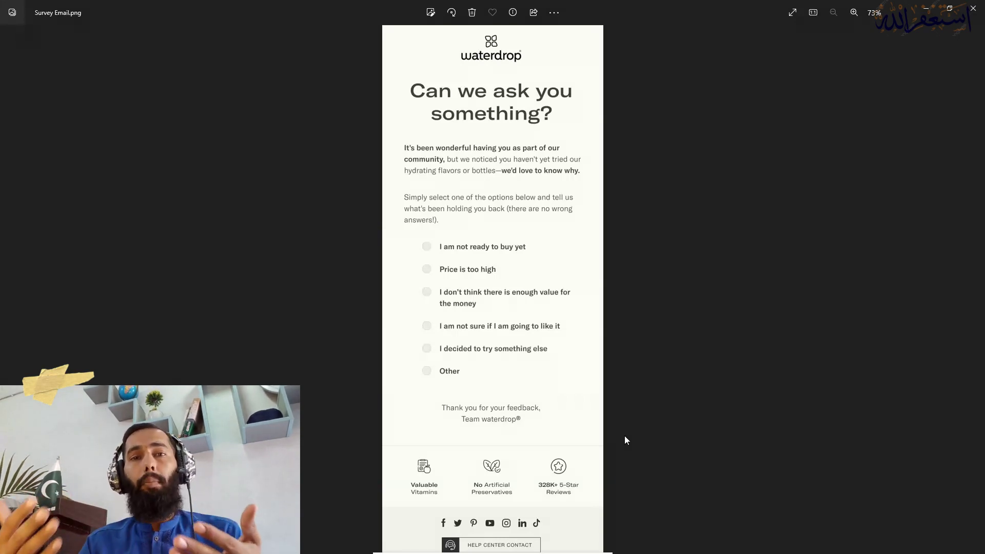
Review the Survey Email design image, then switch to the Klaviyo survey draft and look through its answer options
scroll(624, 435, up, 1)
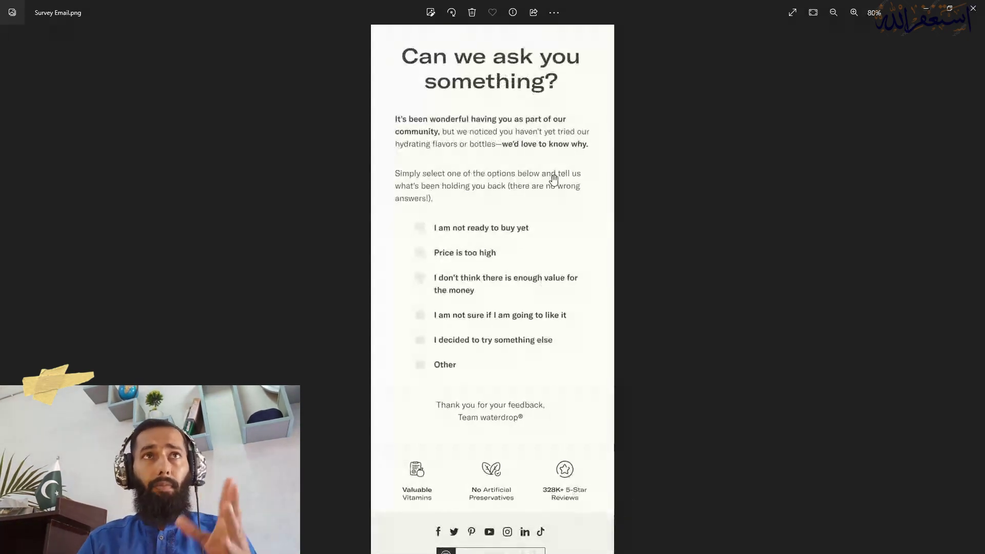
scroll(553, 179, down, 1)
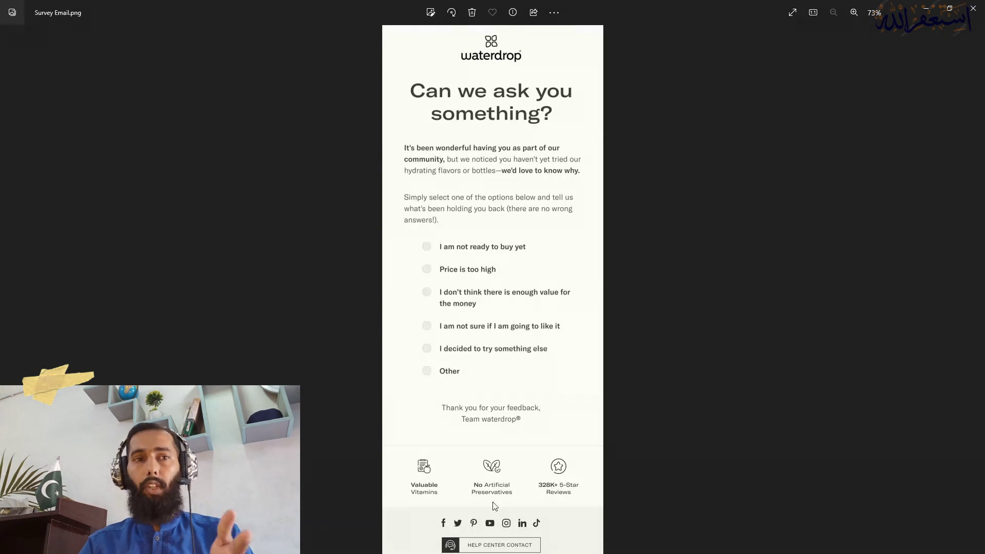
key(alt+Tab)
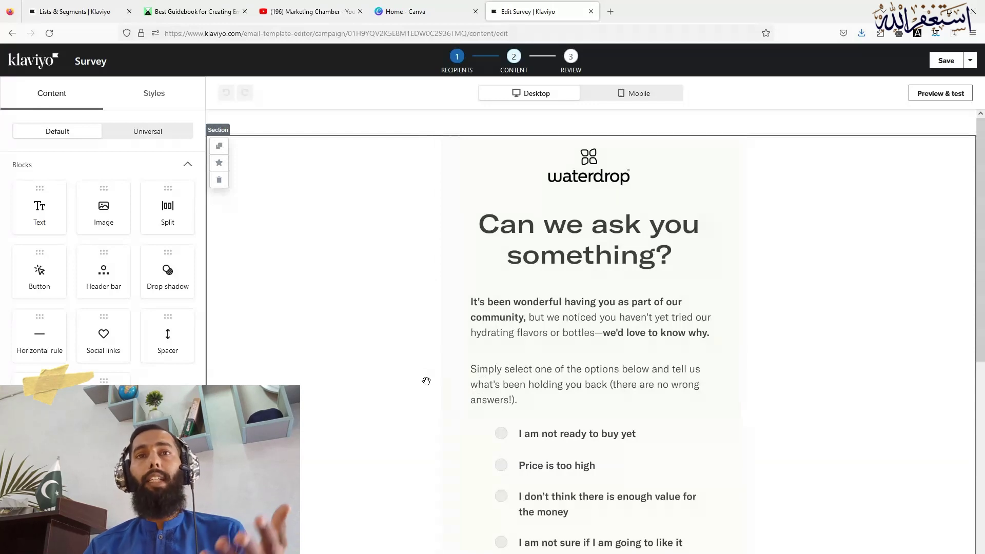
scroll(423, 385, down, 3)
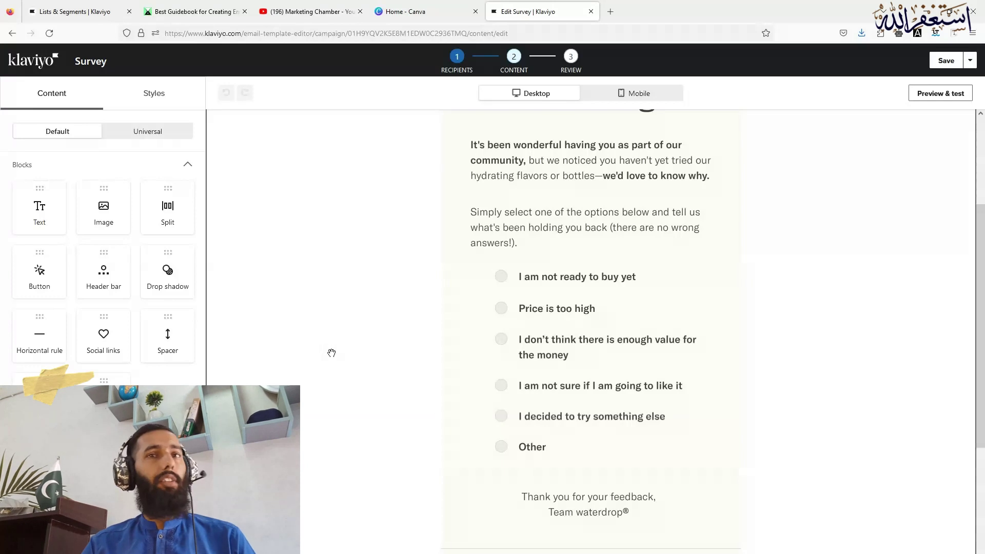
scroll(331, 353, up, 3)
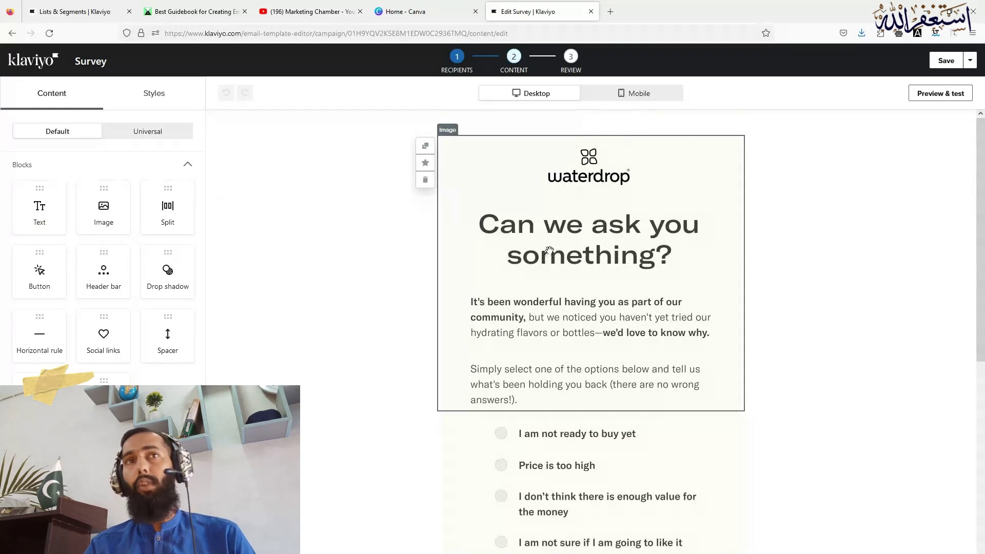
scroll(607, 368, down, 3)
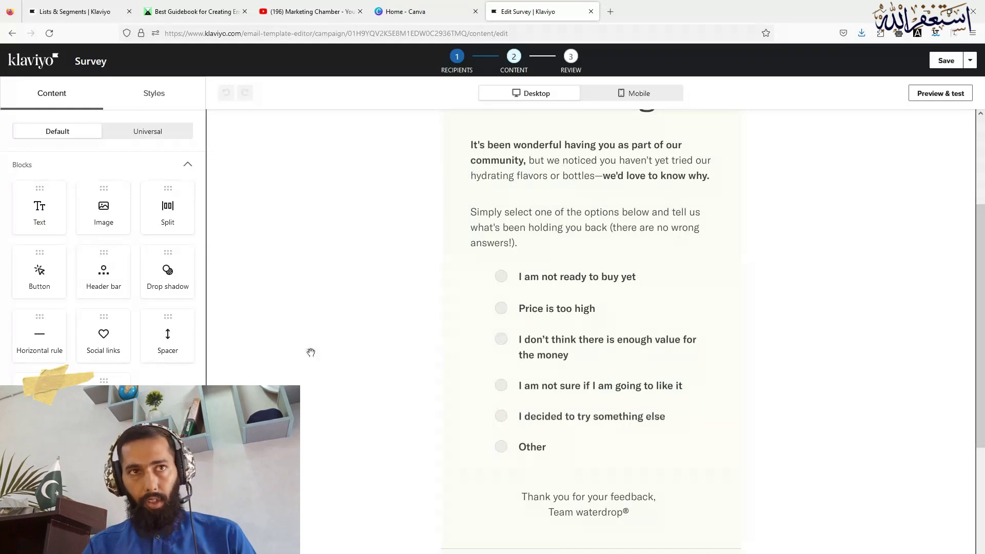
scroll(315, 358, down, 3)
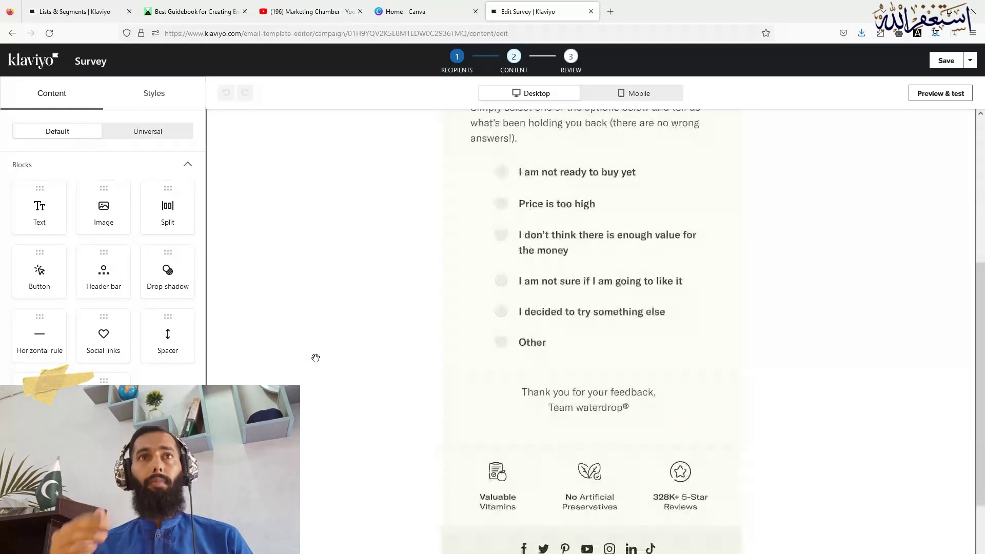
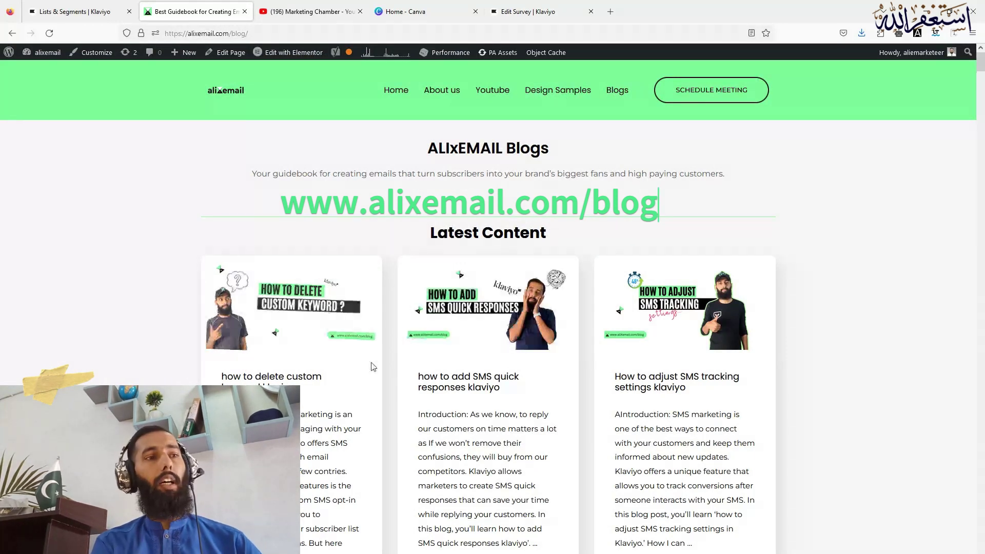
Search the alixemail blog page for "profile property" and open the article on custom profile property links in Klaviyo
scroll(373, 366, down, 10)
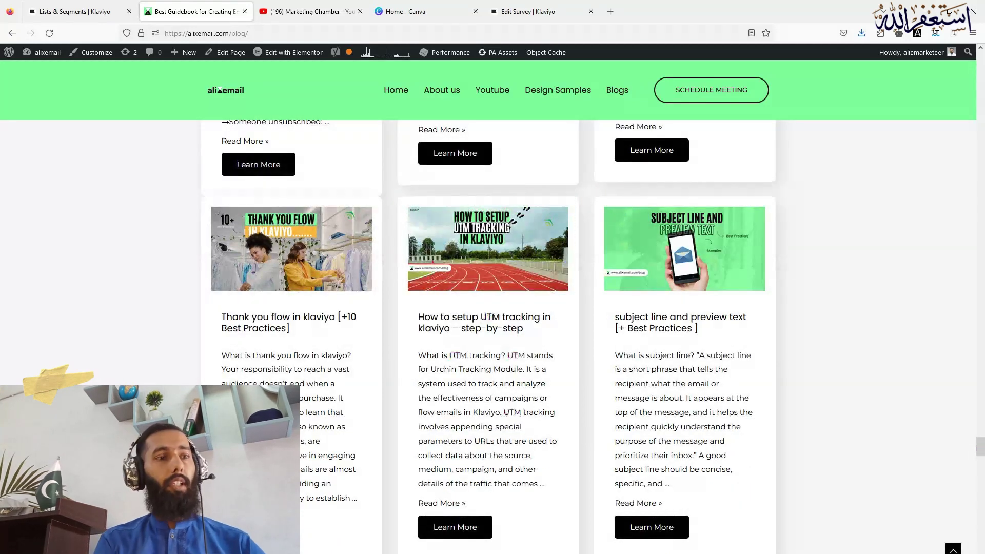
text(profile)
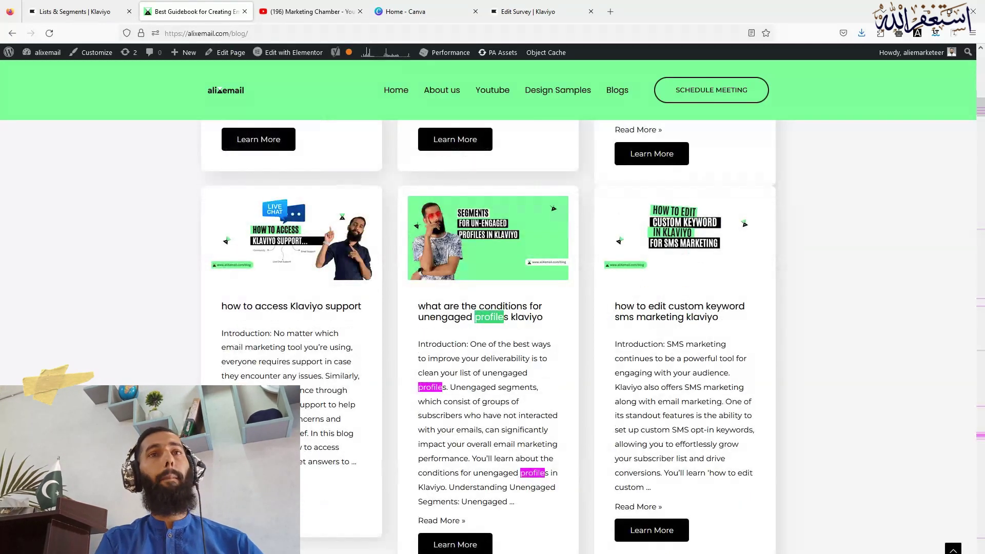
text( prop)
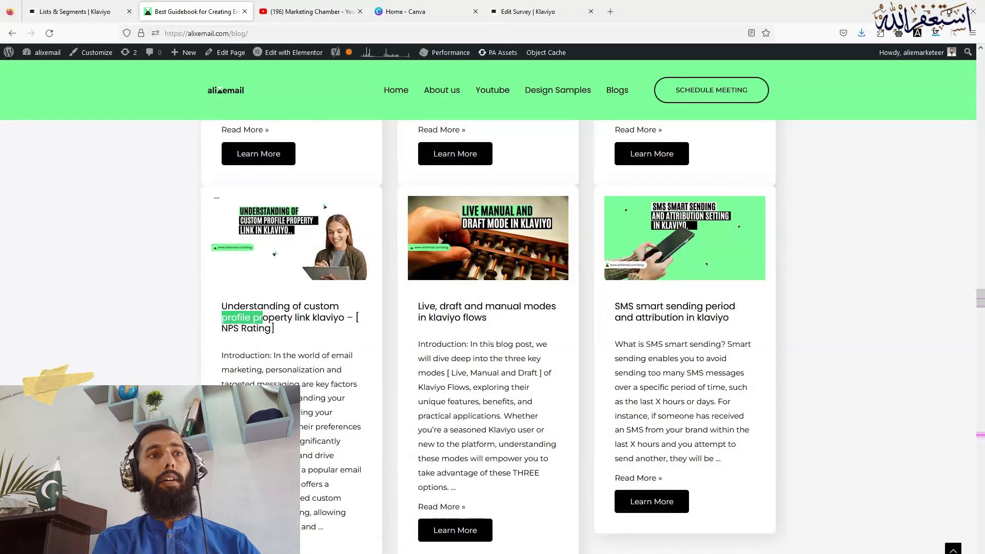
text(erty)
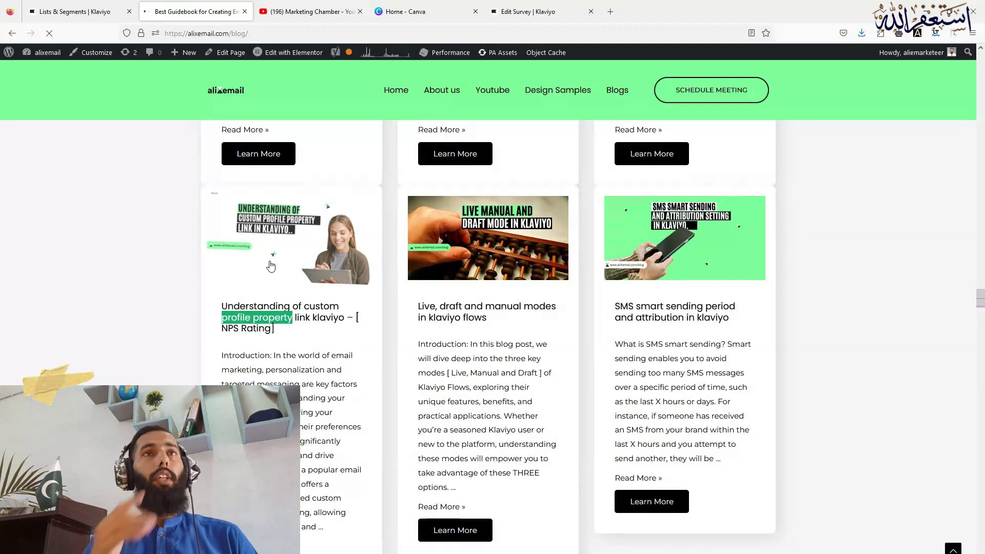
click(271, 265)
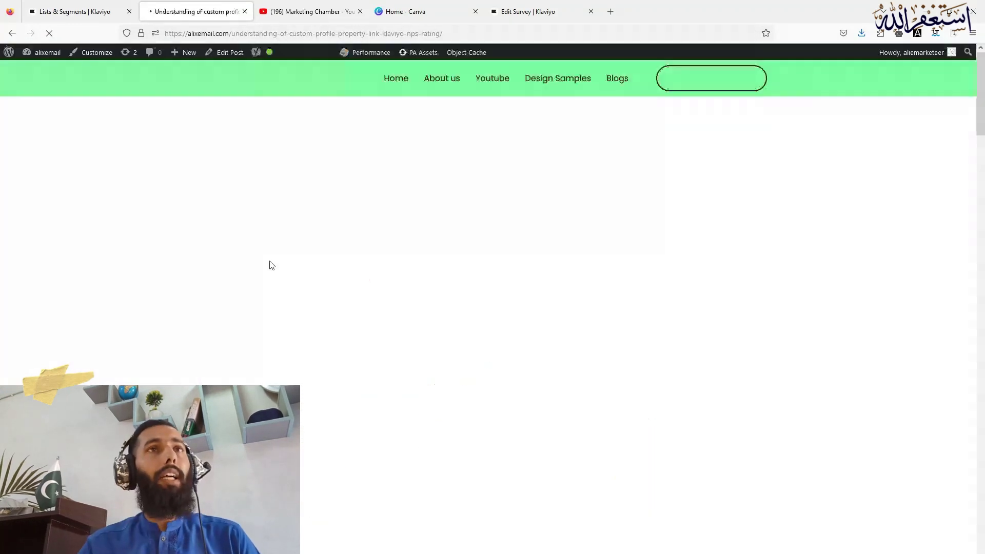
Copy the update_property_link code line from the article and paste it into a blank Word document
scroll(443, 303, down, 4)
scroll(445, 306, down, 4)
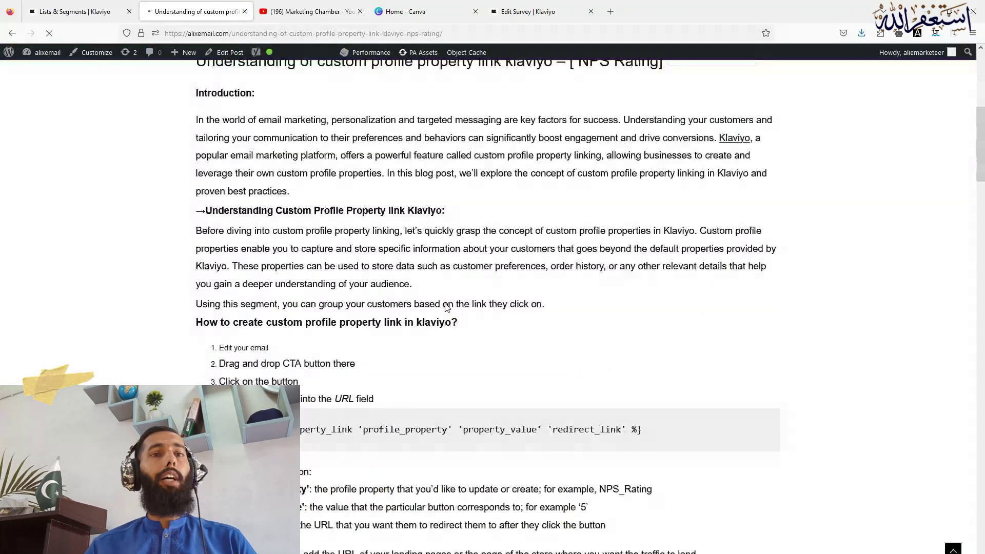
scroll(228, 380, down, 1)
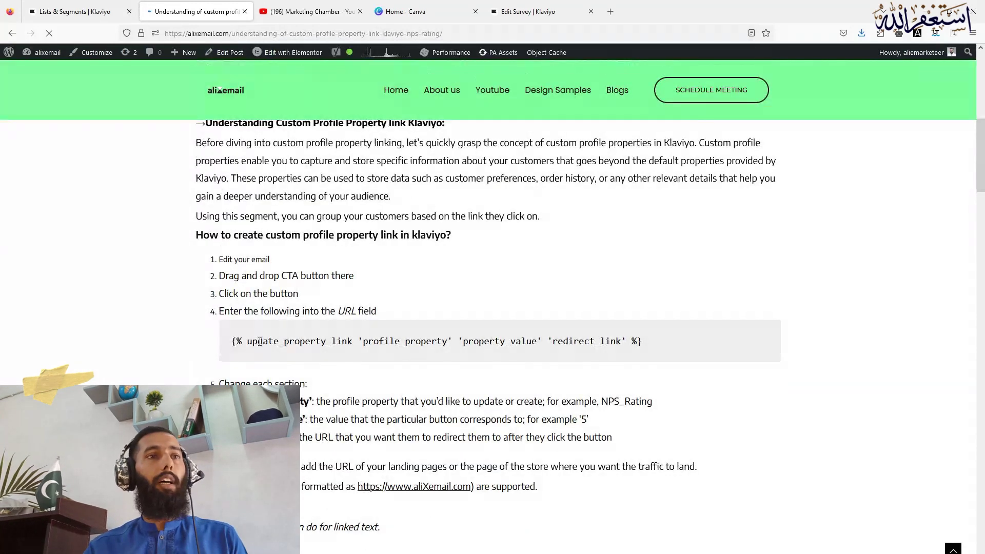
drag(231, 342, 641, 341)
key(ctrl+c)
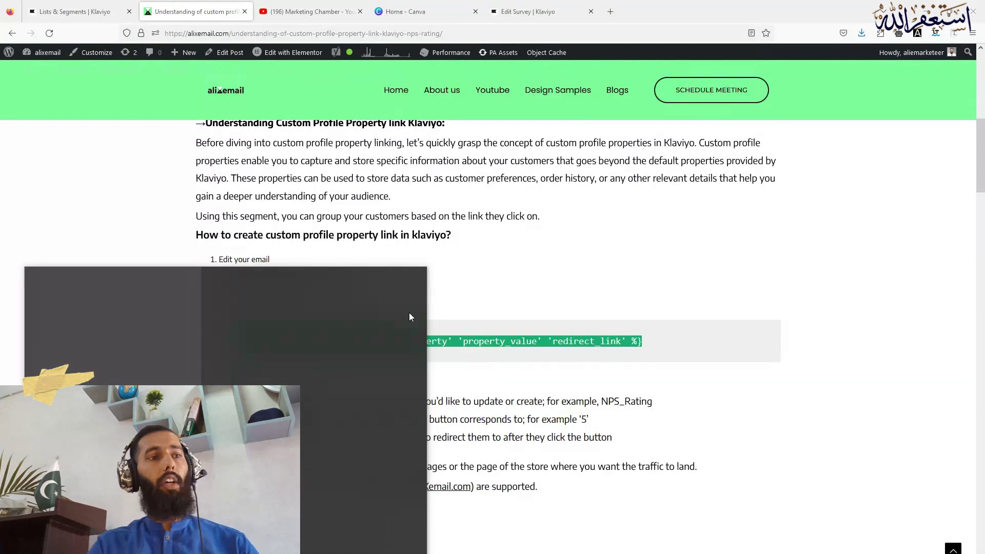
key(Return)
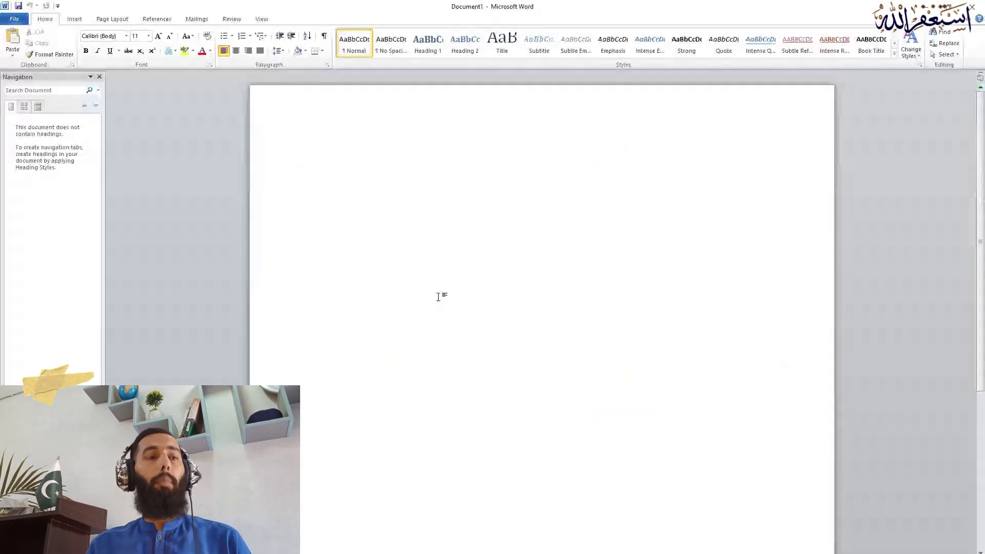
key(ctrl+v)
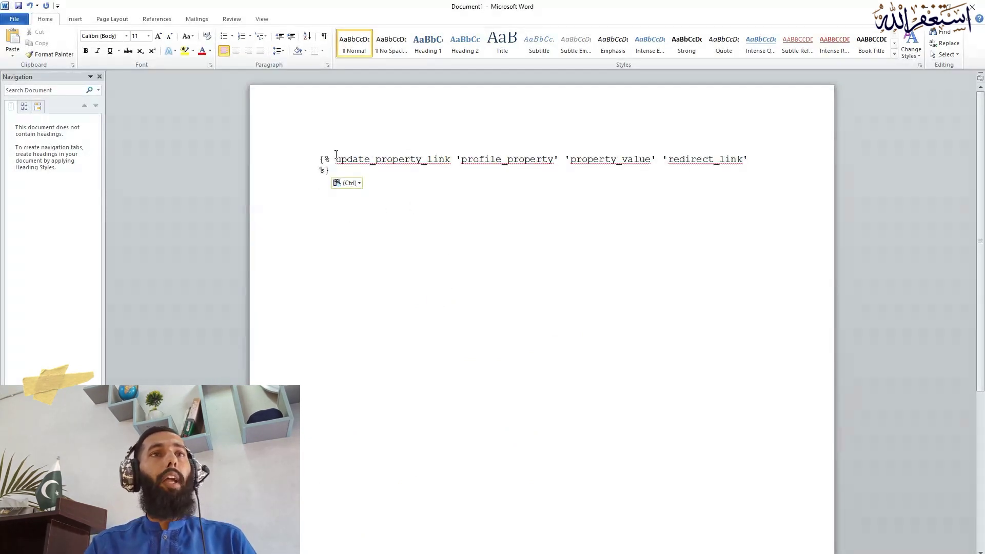
Replace the profile_property placeholder in the pasted code with surevey_NB, keeping the quotation marks
drag(336, 154, 442, 155)
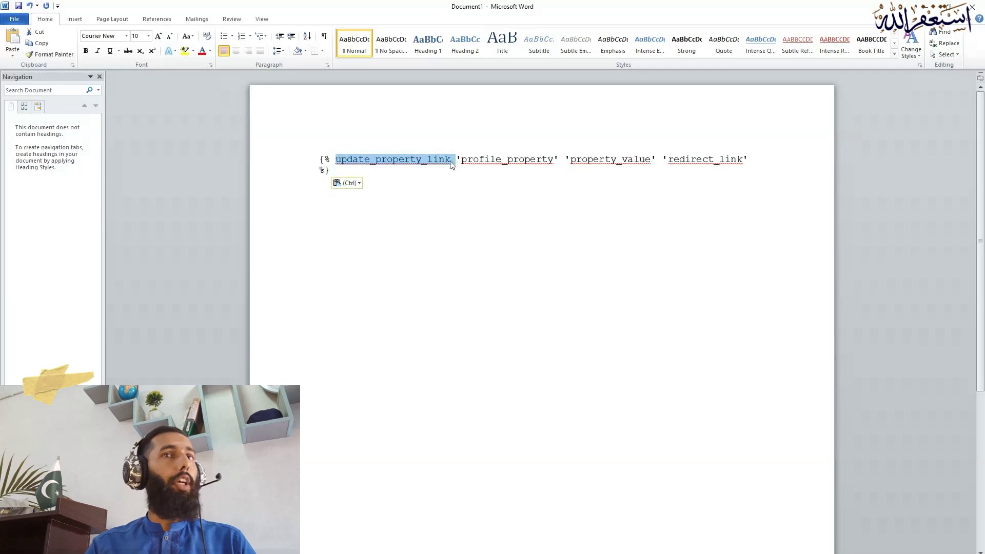
click(451, 163)
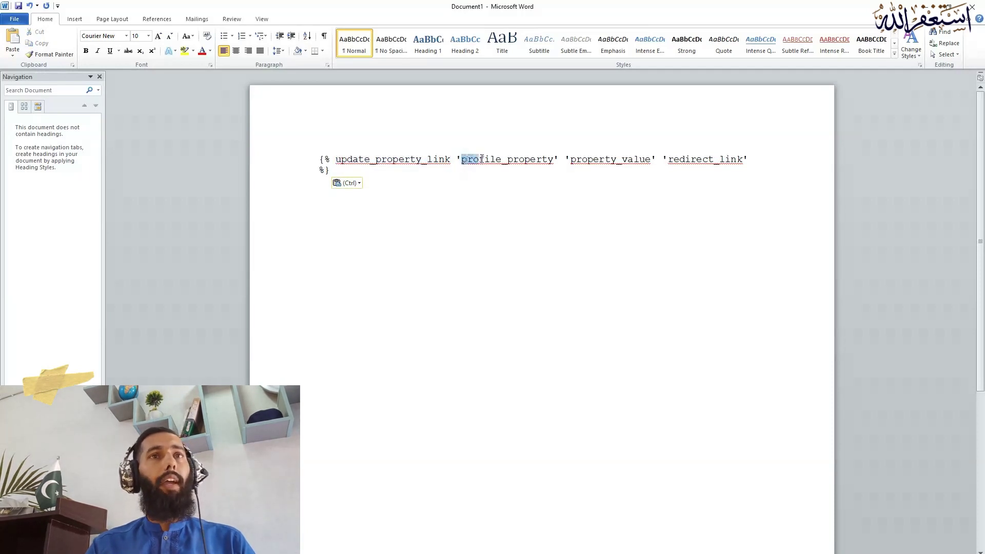
drag(482, 159, 545, 159)
click(555, 159)
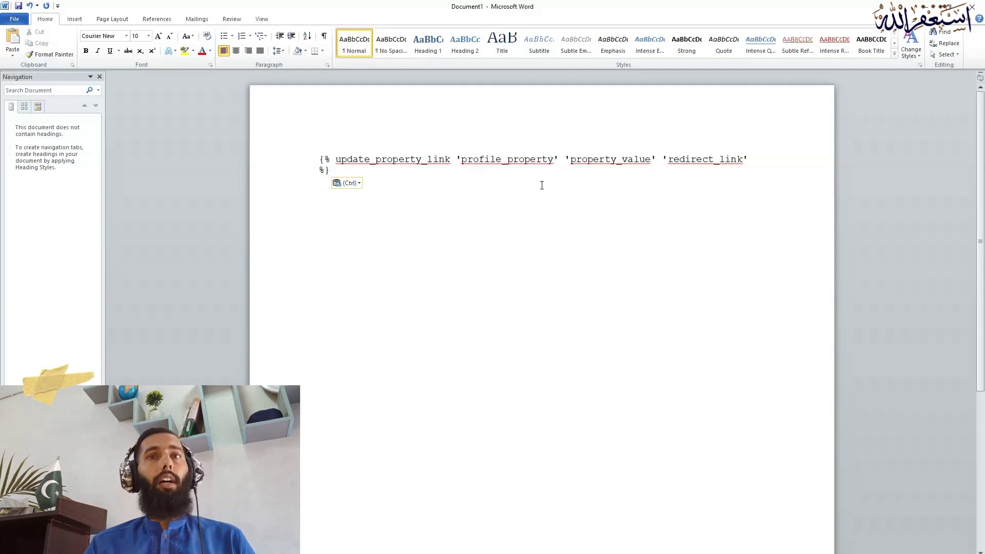
key(BackSpace)
key(BackSpace)
key(BackSpace)
key(BackSpace)
key(BackSpace)
key(BackSpace)
key(BackSpace)
key(BackSpace)
key(BackSpace)
key(BackSpace)
key(BackSpace)
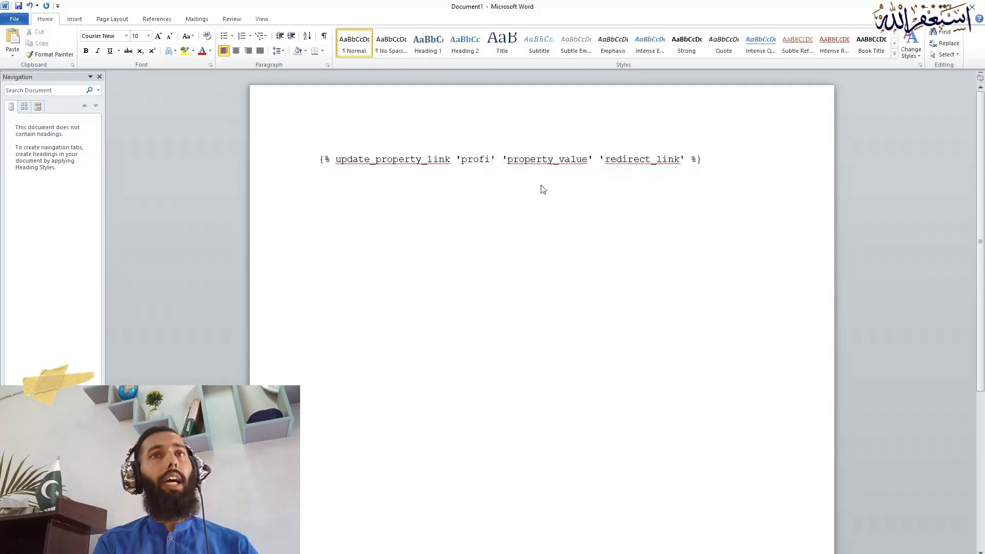
key(BackSpace)
key(BackSpace)
key(BackSpace)
key(BackSpace)
key(BackSpace)
text(su)
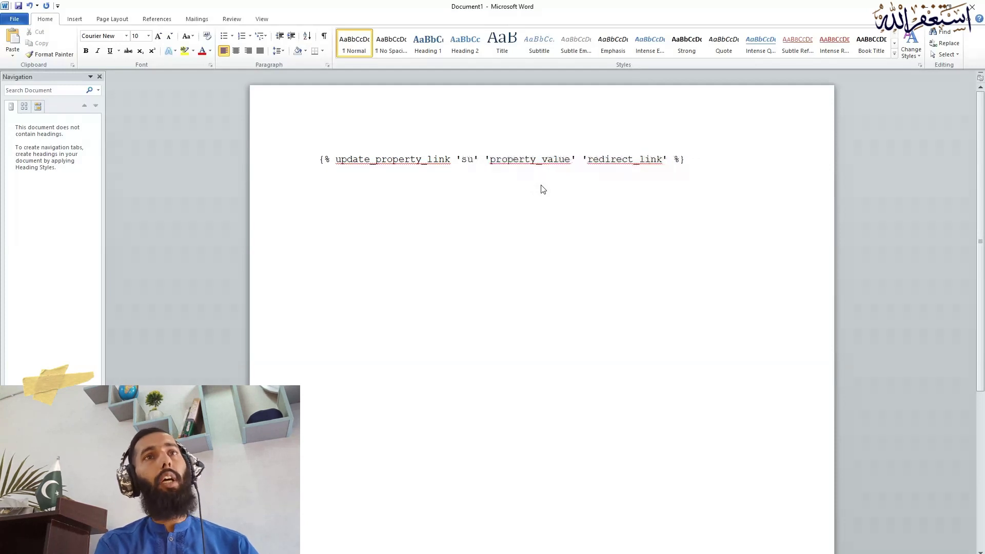
text(revey_)
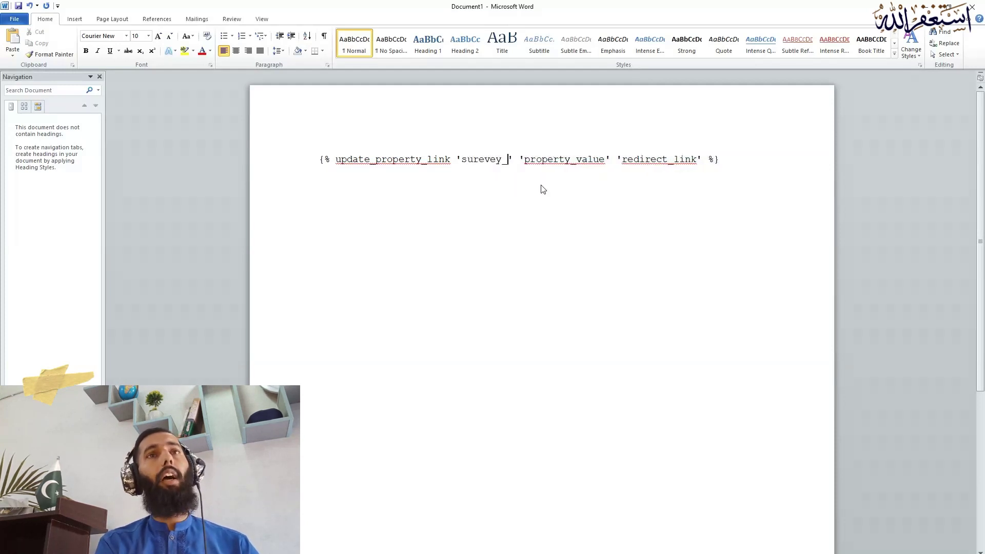
text(NB)
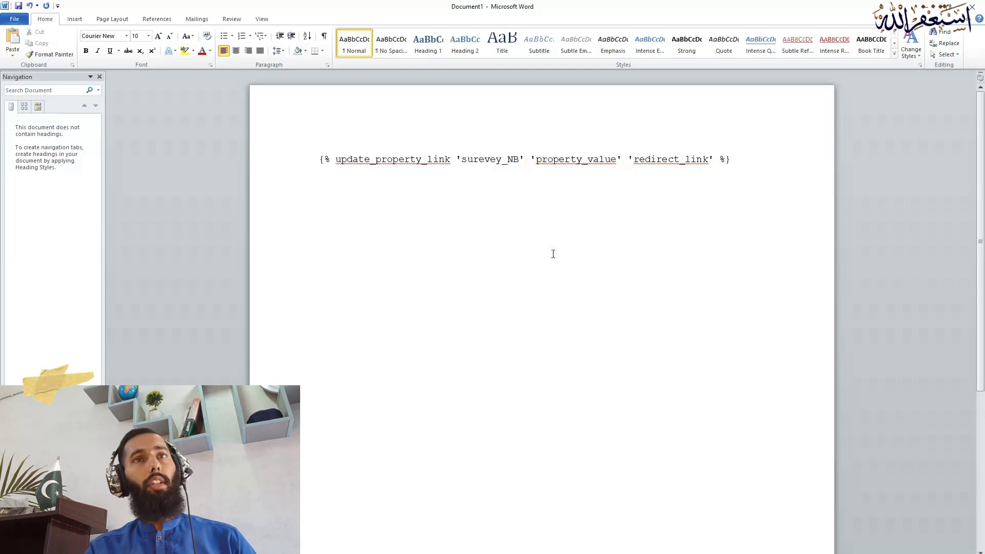
Highlight the property_value placeholder, then switch to the Klaviyo survey draft and select the "I am not ready to buy yet" image block
double_click(567, 210)
drag(617, 163, 533, 163)
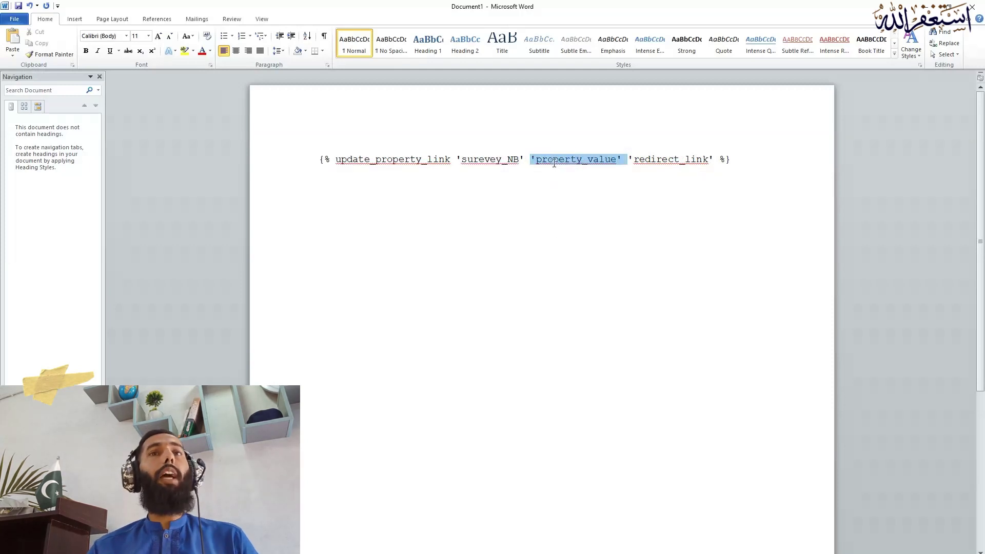
click(537, 162)
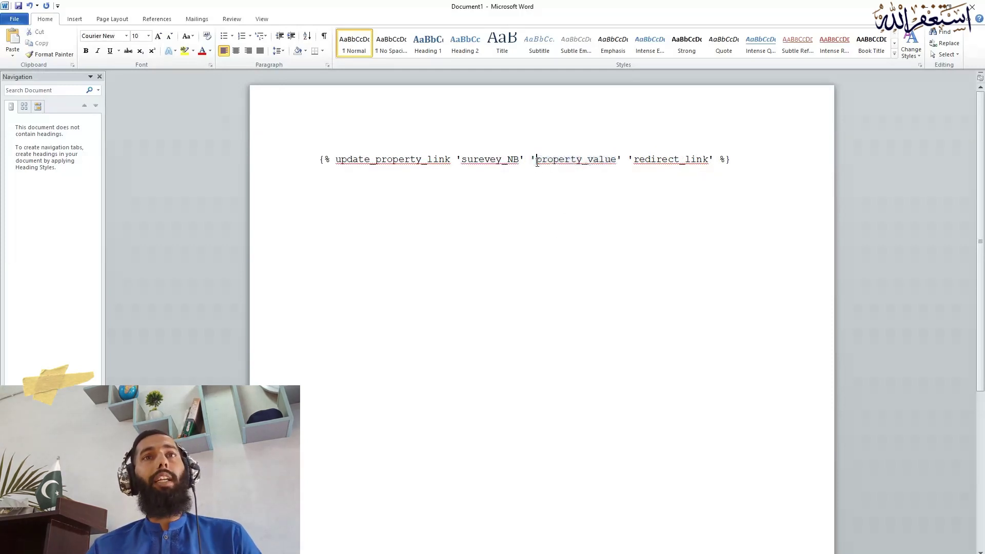
drag(548, 162, 623, 164)
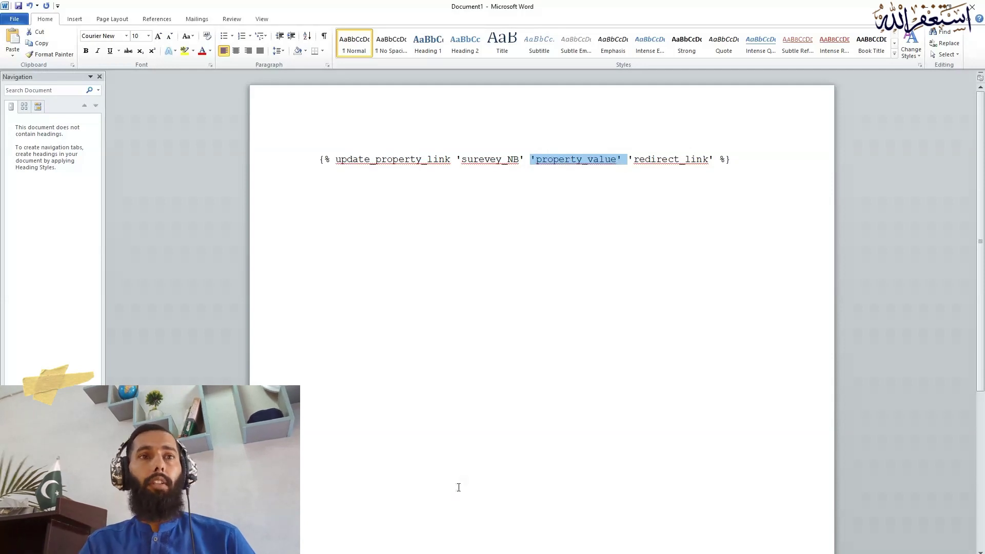
key(alt+Tab)
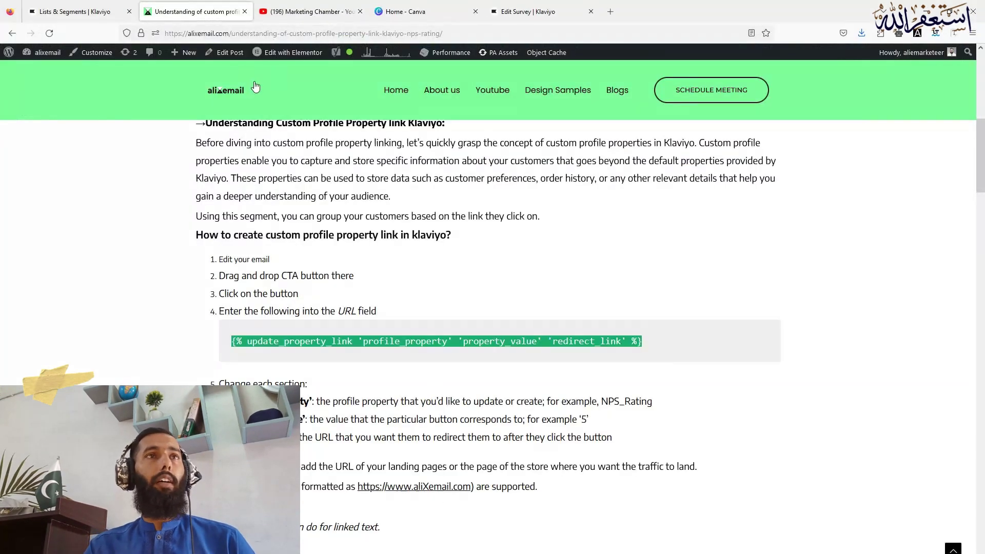
key(ctrl+shift+Tab)
key(ctrl+shift+Tab)
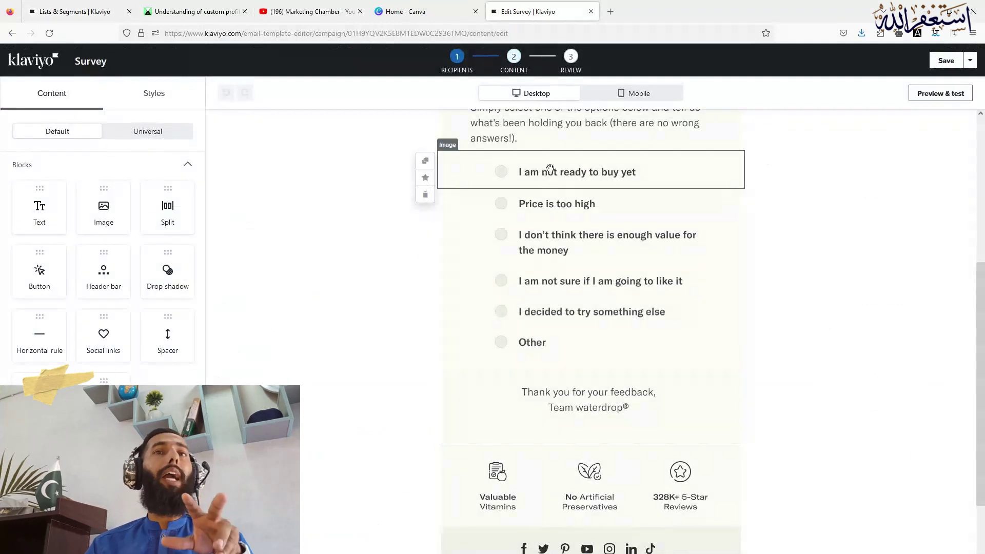
click(591, 172)
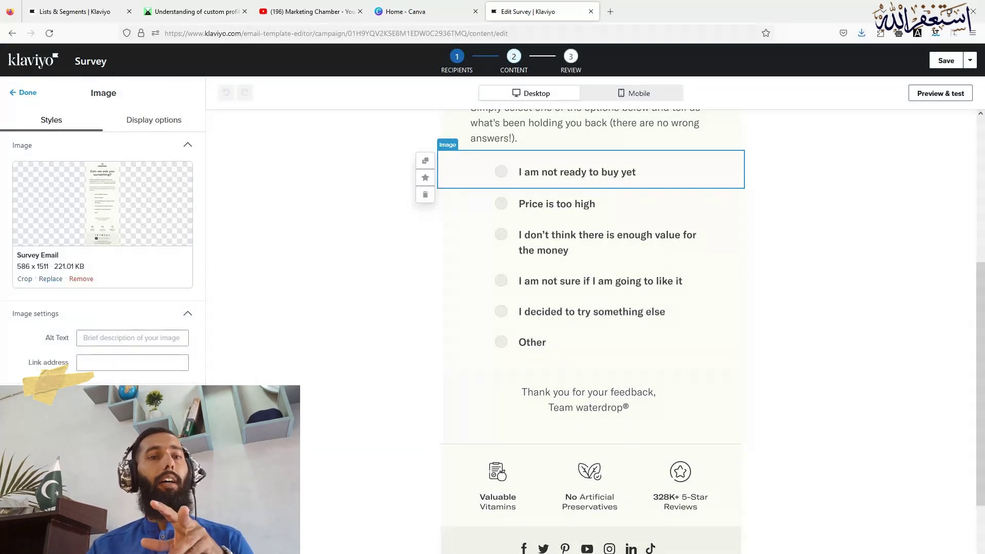
In the Word document, replace the property_value placeholder with "I am not ready to buy yet", keeping the quotation marks
mouse_move(461, 553)
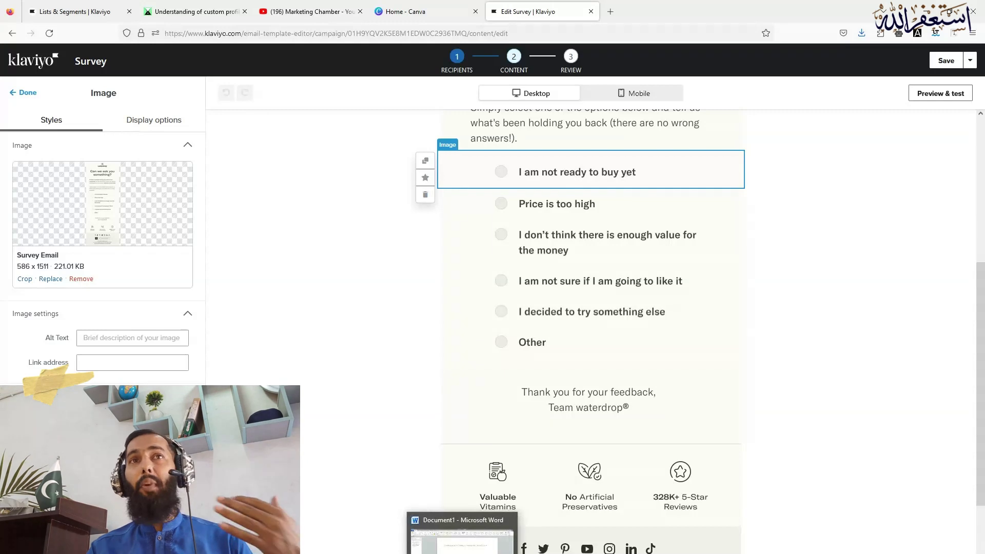
click(462, 544)
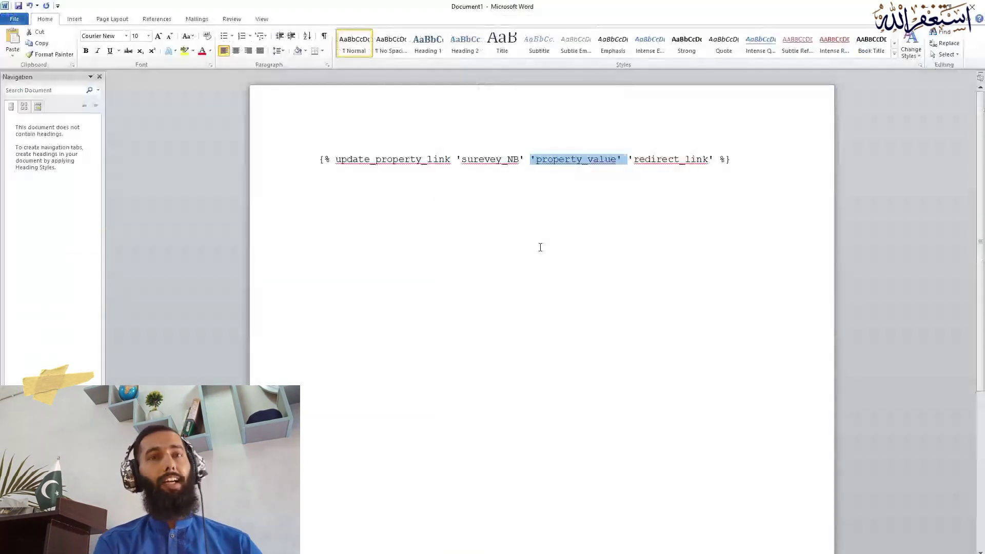
click(619, 160)
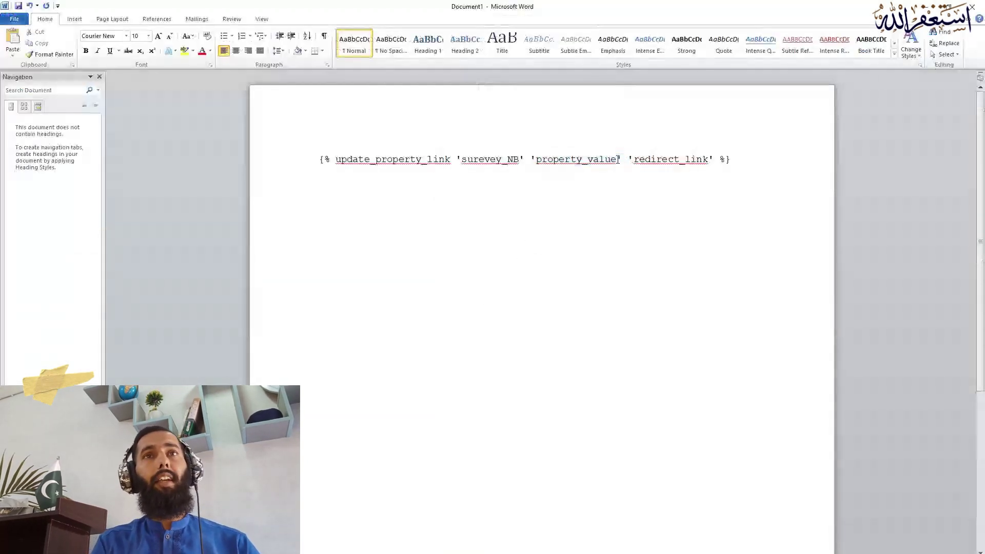
key(BackSpace)
key(BackSpace)
key(BackSpace)
key(BackSpace)
key(BackSpace)
key(BackSpace)
key(BackSpace)
key(BackSpace)
key(BackSpace)
key(BackSpace)
key(BackSpace)
key(BackSpace)
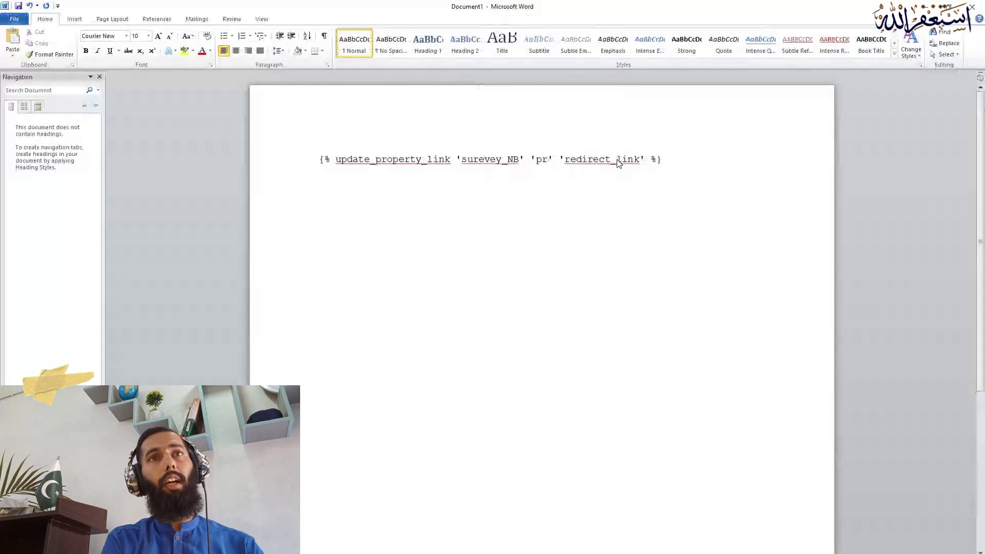
key(BackSpace)
key(BackSpace)
text(I AM)
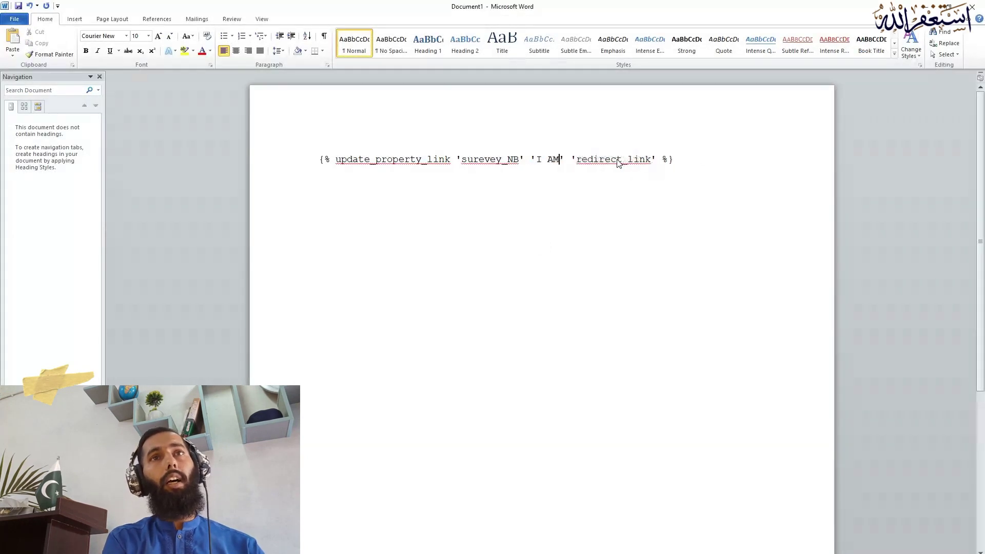
key(BackSpace)
key(BackSpace)
text(am not r)
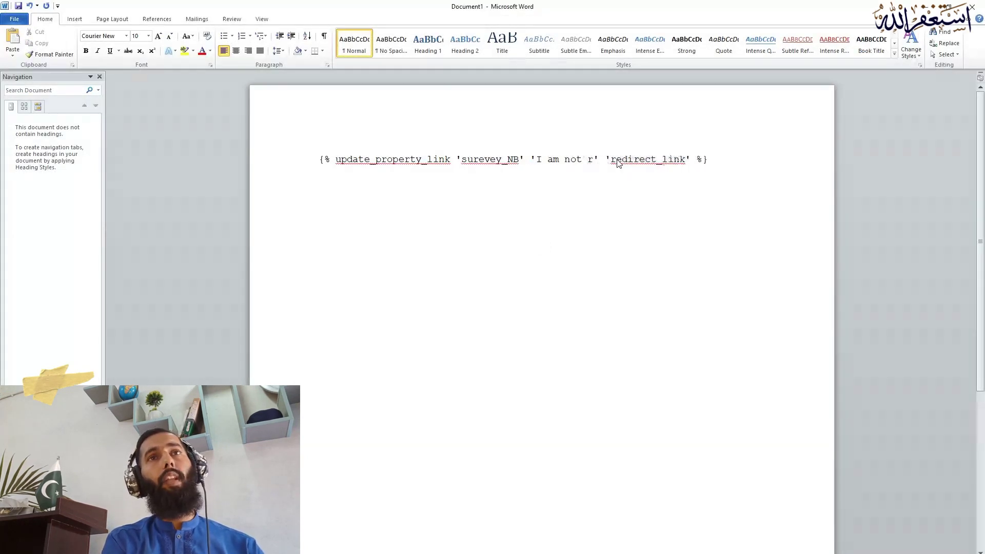
text(eady to by)
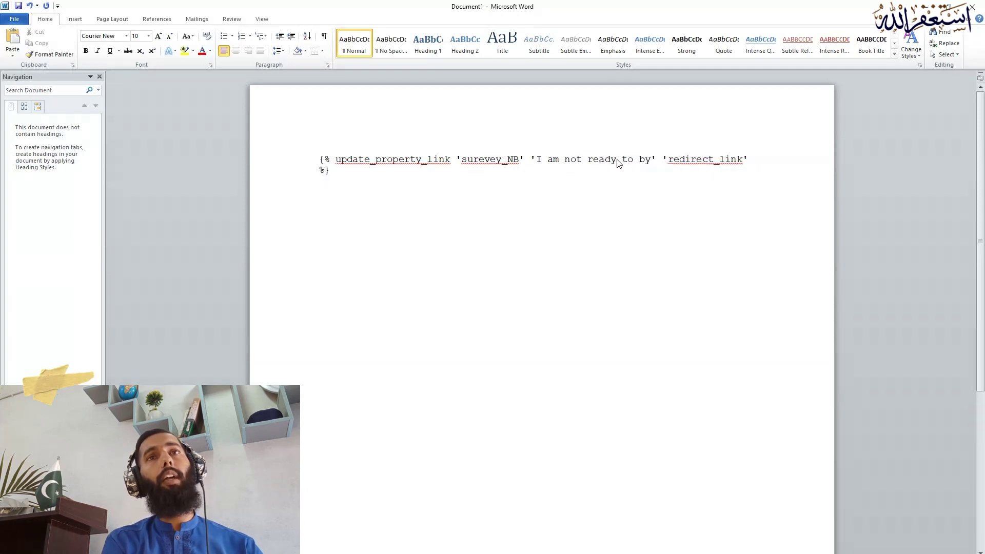
key(BackSpace)
text(uy yet)
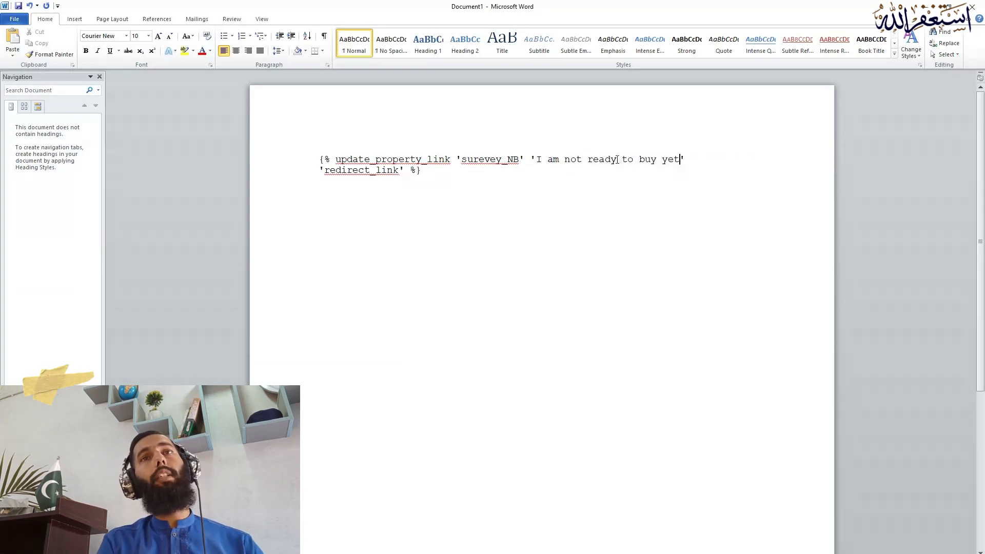
click(647, 190)
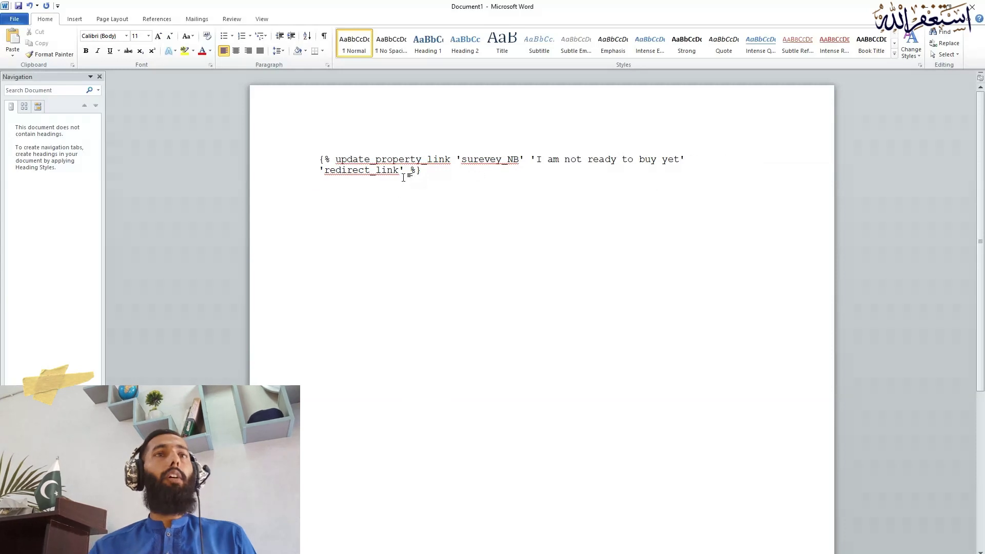
Clear the redirect_link placeholder from the code, leaving an empty pair of quotation marks
drag(409, 172, 335, 174)
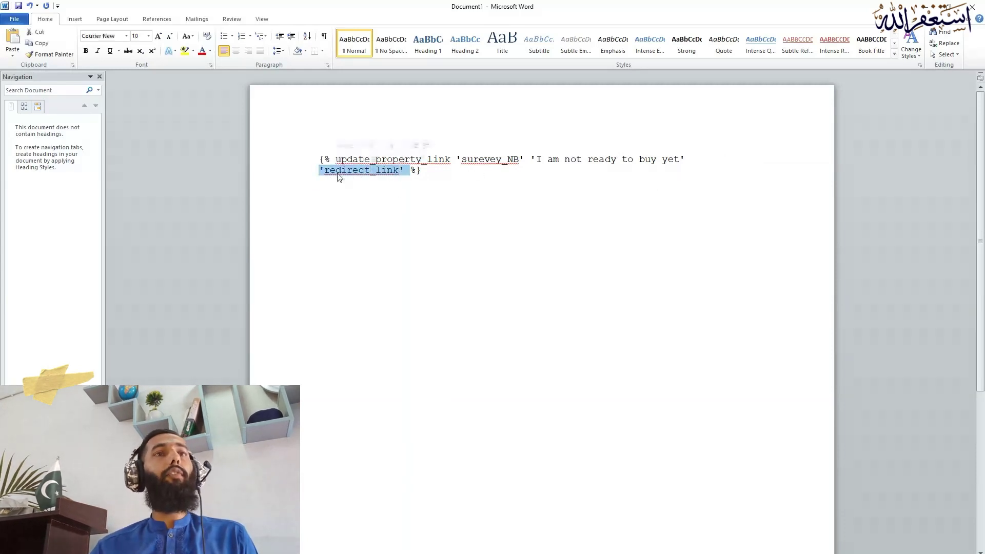
click(394, 171)
key(Right)
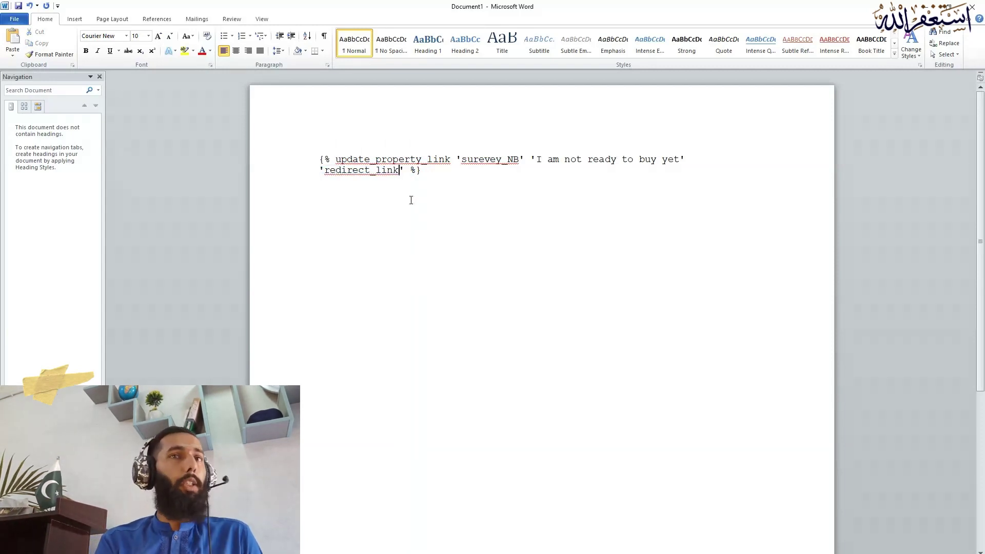
key(BackSpace)
key(BackSpace)
key(BackSpace)
key(BackSpace)
key(BackSpace)
key(BackSpace)
key(BackSpace)
key(BackSpace)
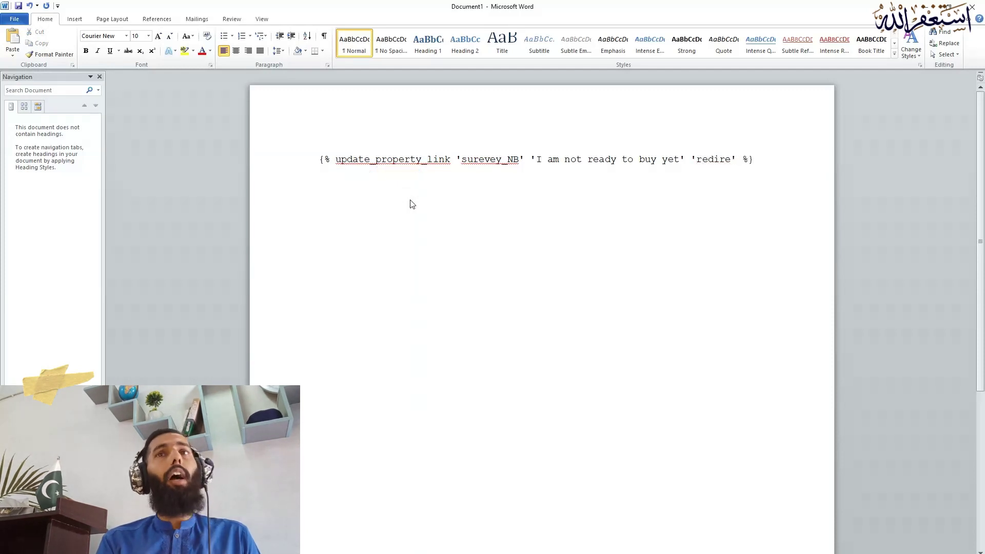
key(BackSpace)
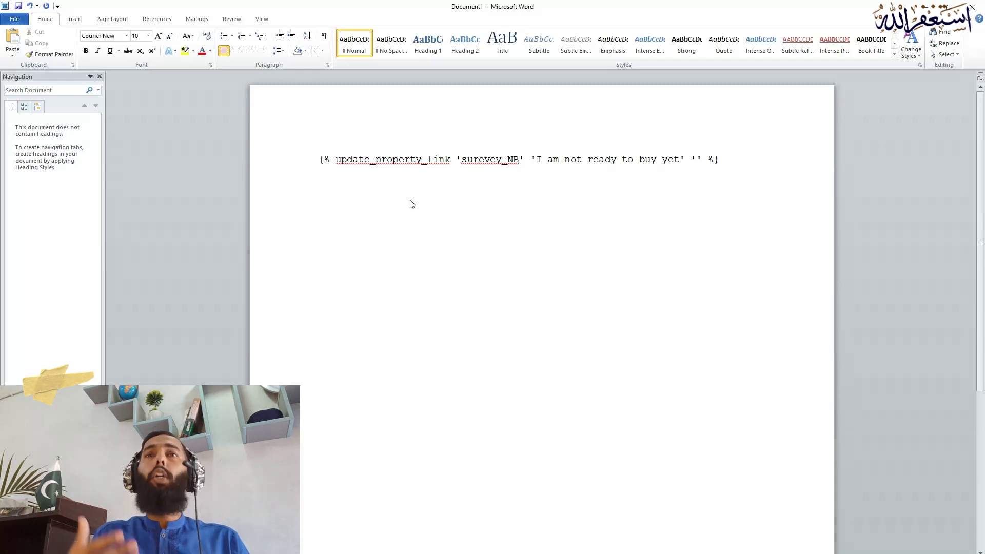
Switch to the browser, open juggyusa.com in a new tab and go to its Steel Tumblers collection
key(alt+Tab)
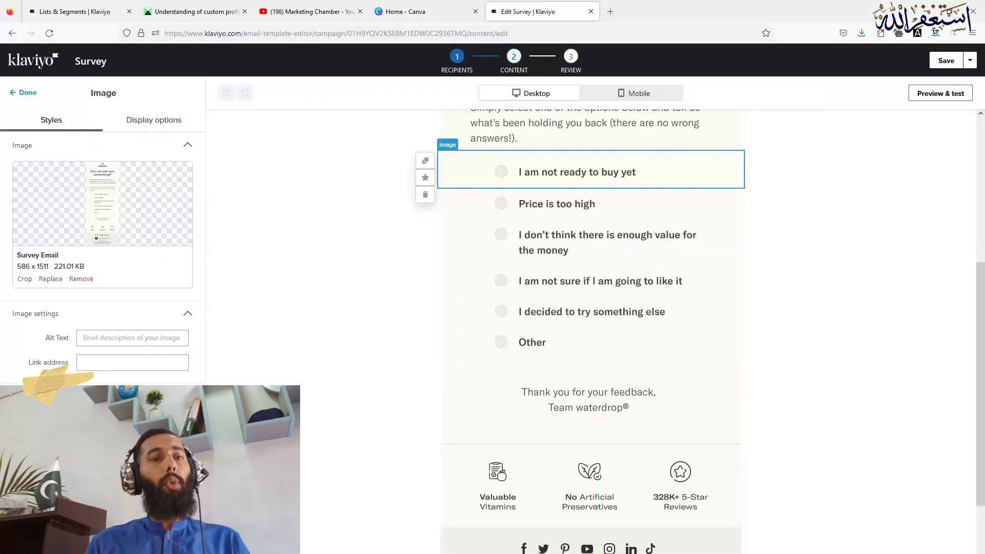
click(610, 11)
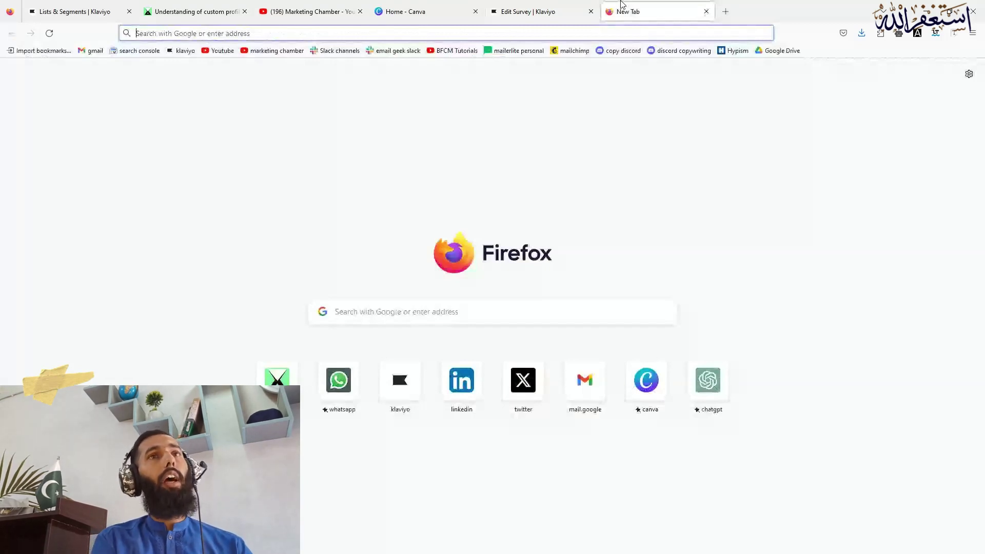
text(juggy)
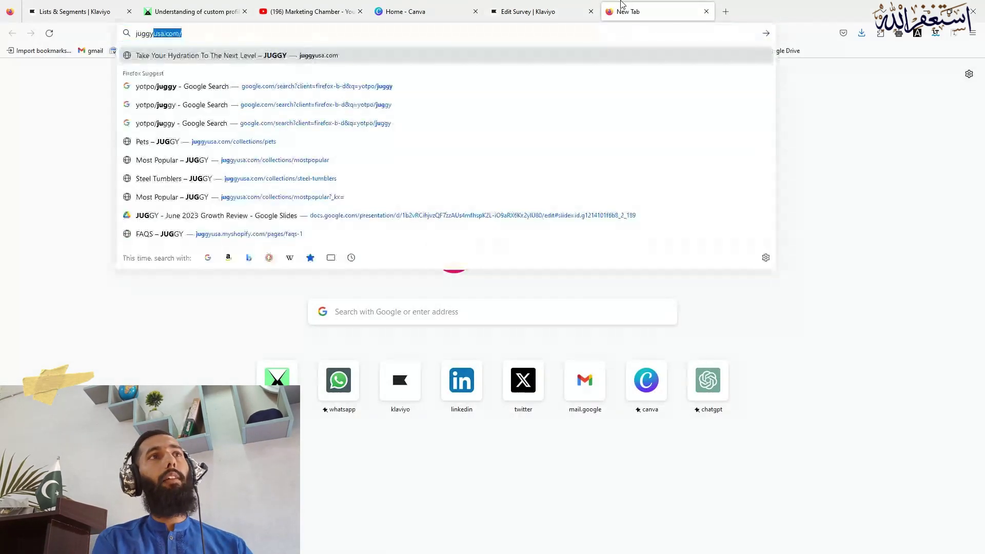
key(Return)
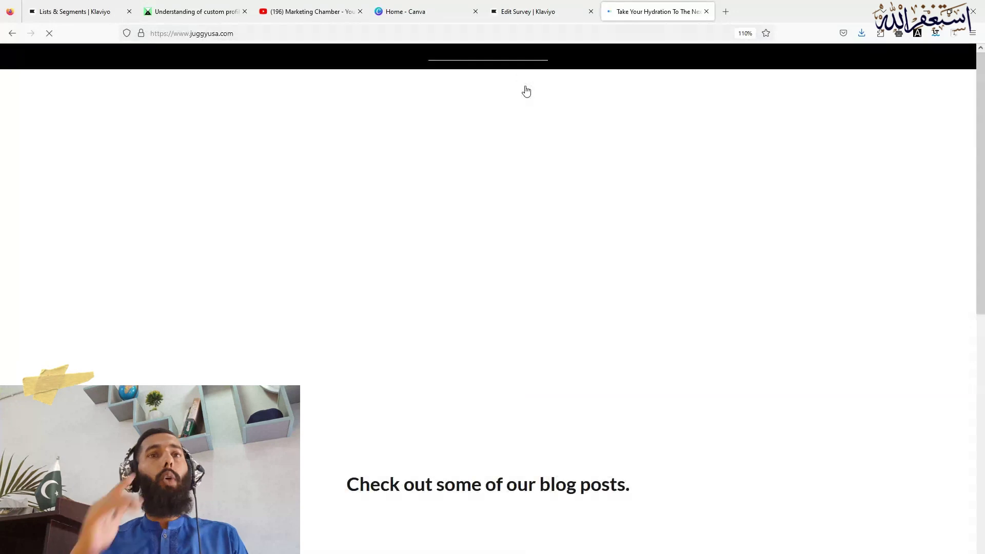
mouse_move(526, 91)
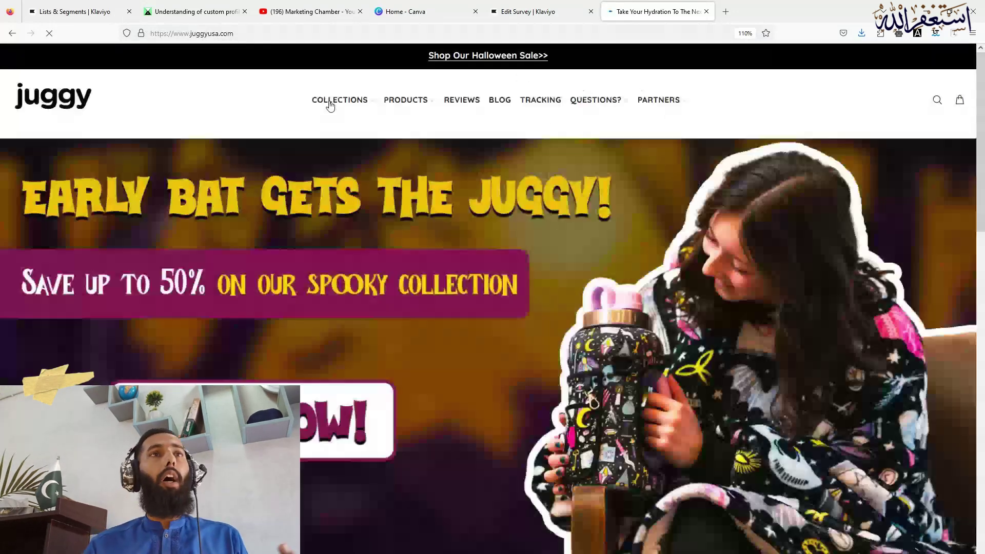
mouse_move(330, 106)
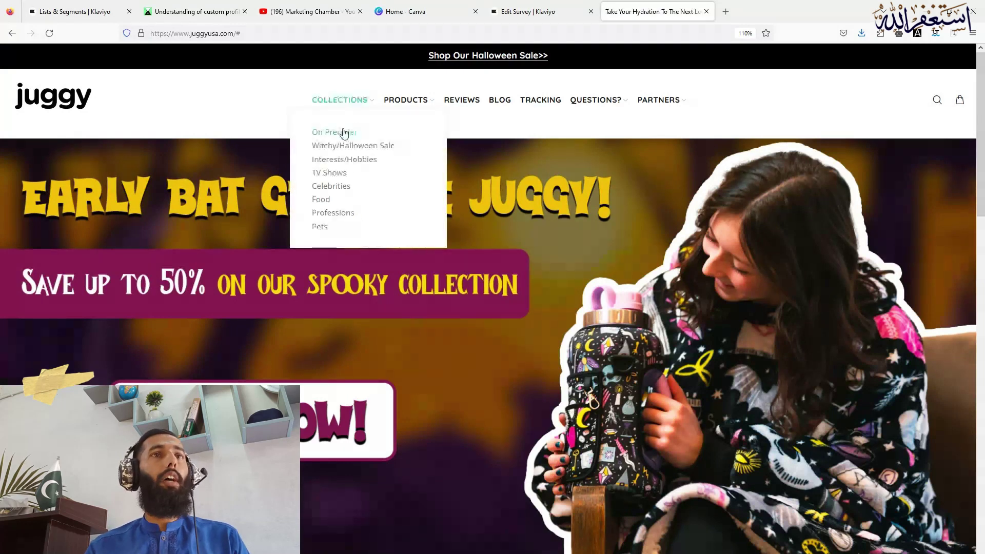
mouse_move(416, 103)
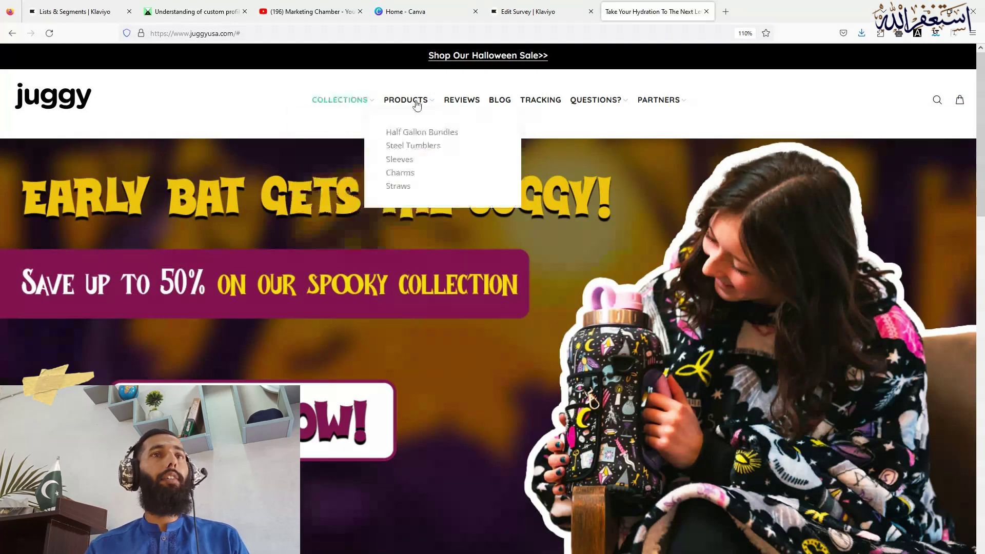
click(411, 149)
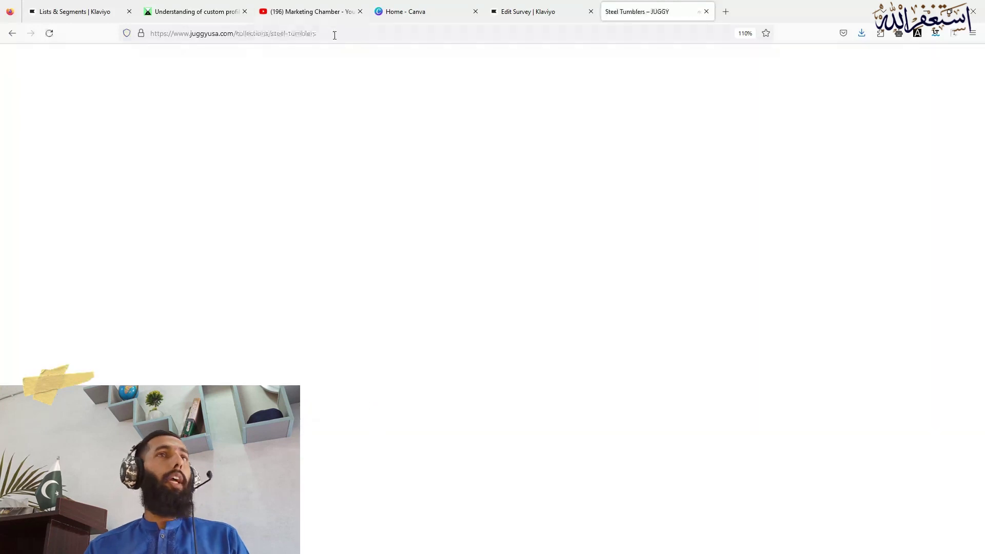
click(331, 34)
triple_click(154, 34)
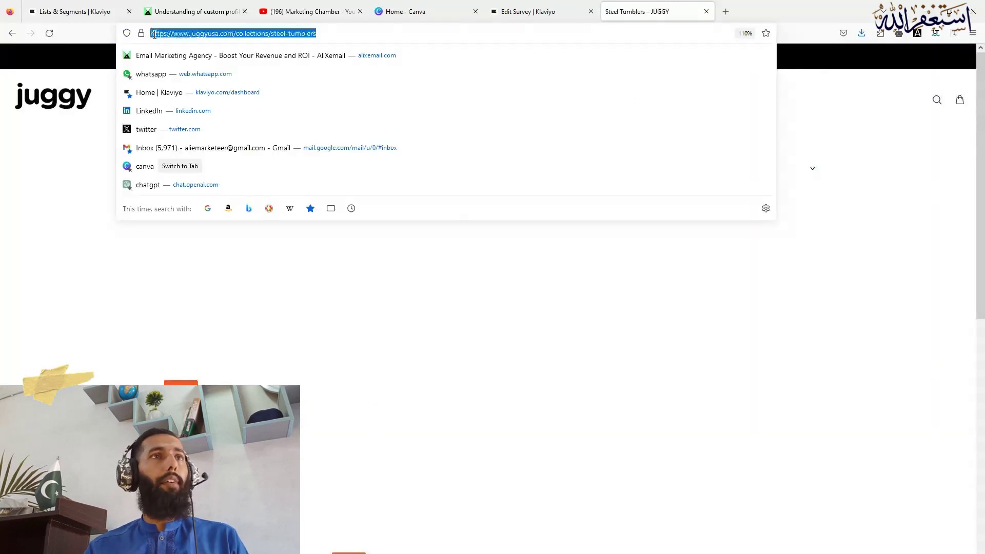
double_click(157, 35)
triple_click(163, 35)
double_click(170, 35)
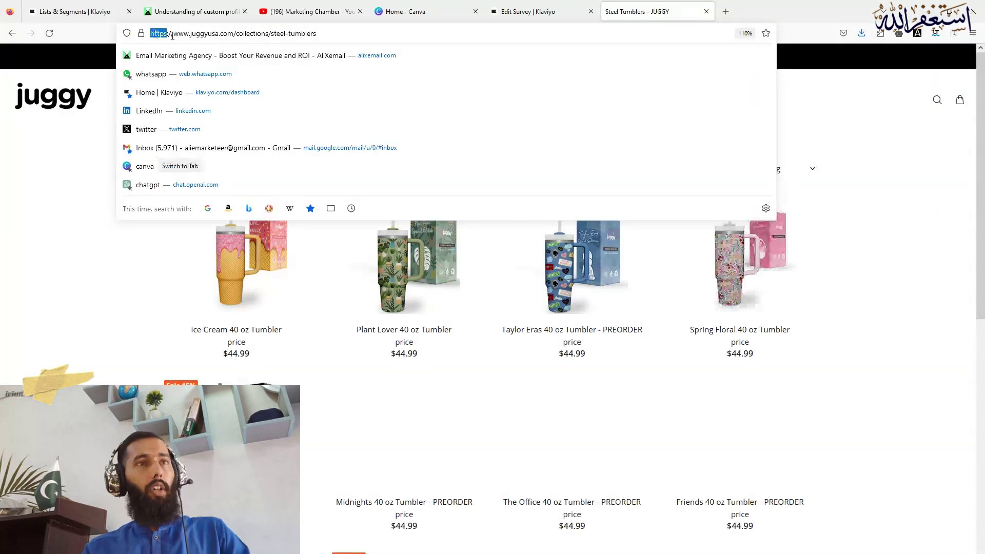
key(ctrl+c)
key(alt+Tab)
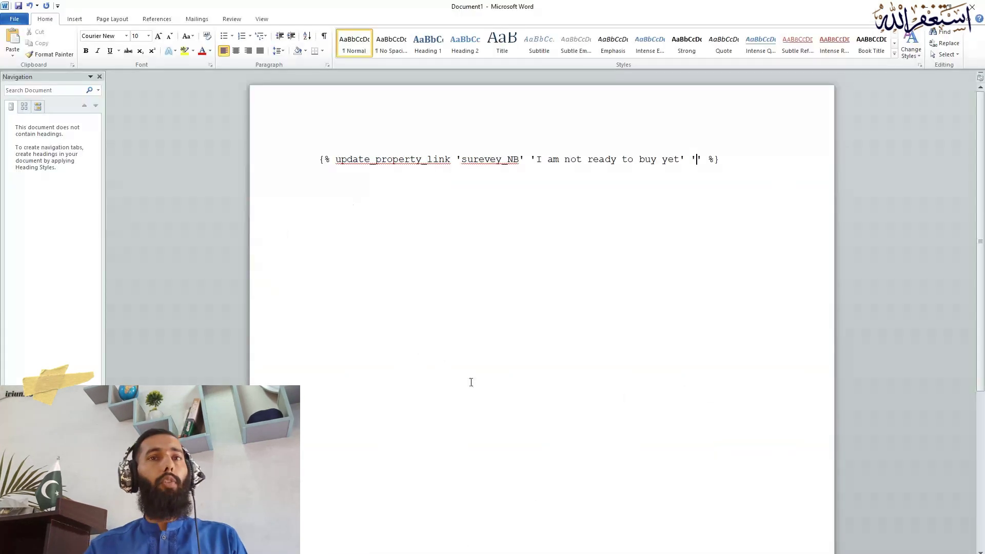
key(ctrl+v)
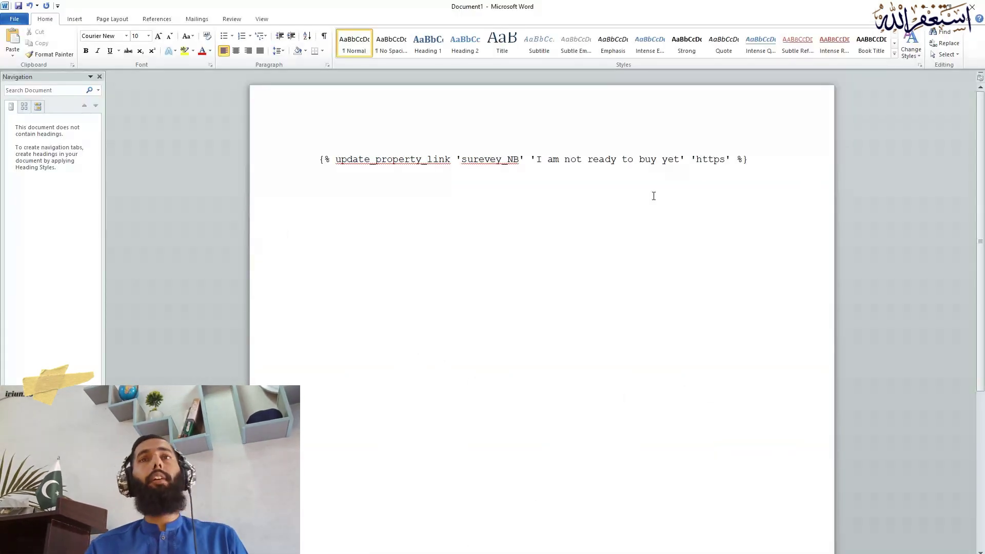
key(BackSpace)
key(BackSpace)
key(BackSpace)
key(BackSpace)
key(BackSpace)
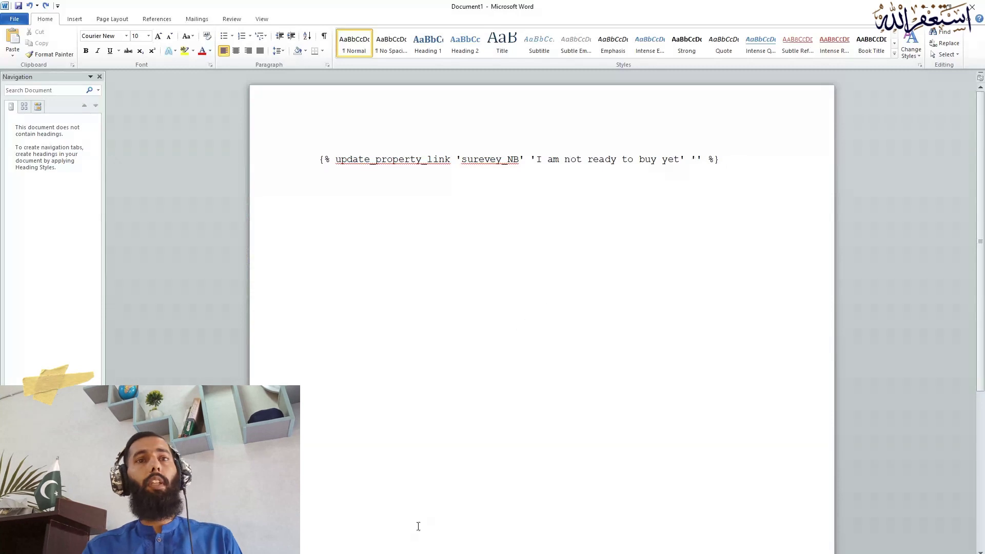
Copy the full Steel Tumblers page address from the browser and paste it between the empty quotation marks in the Word code
key(alt+Tab)
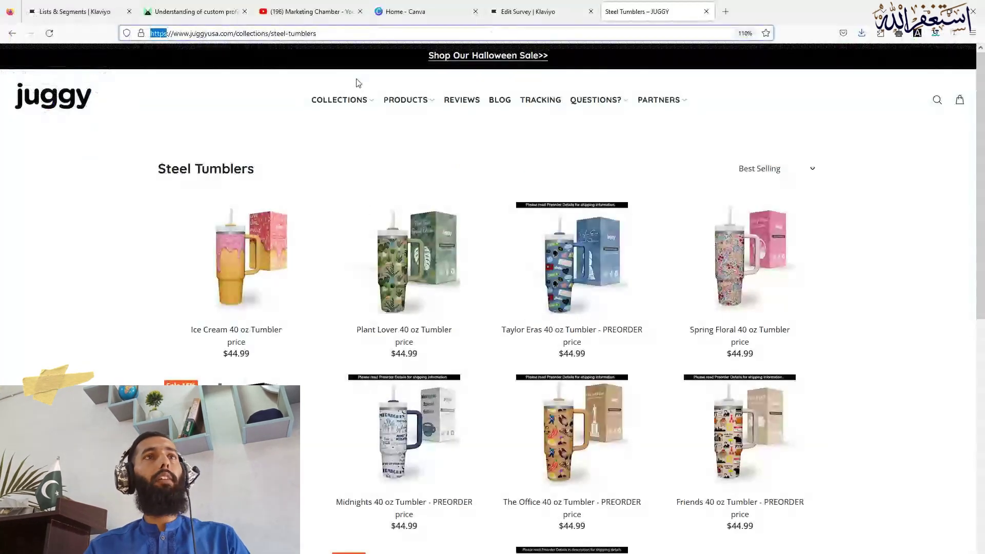
key(ctrl+a)
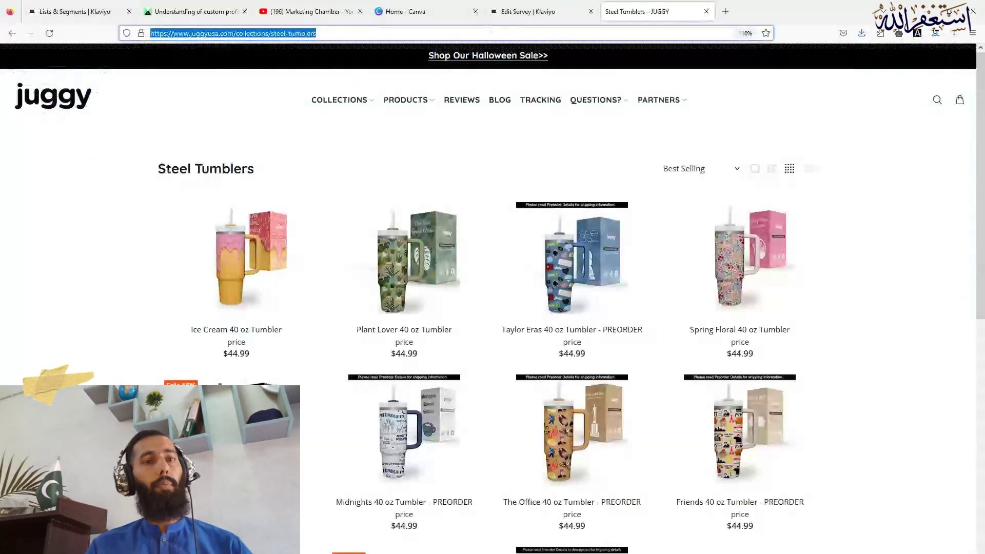
key(alt+Tab)
key(ctrl+v)
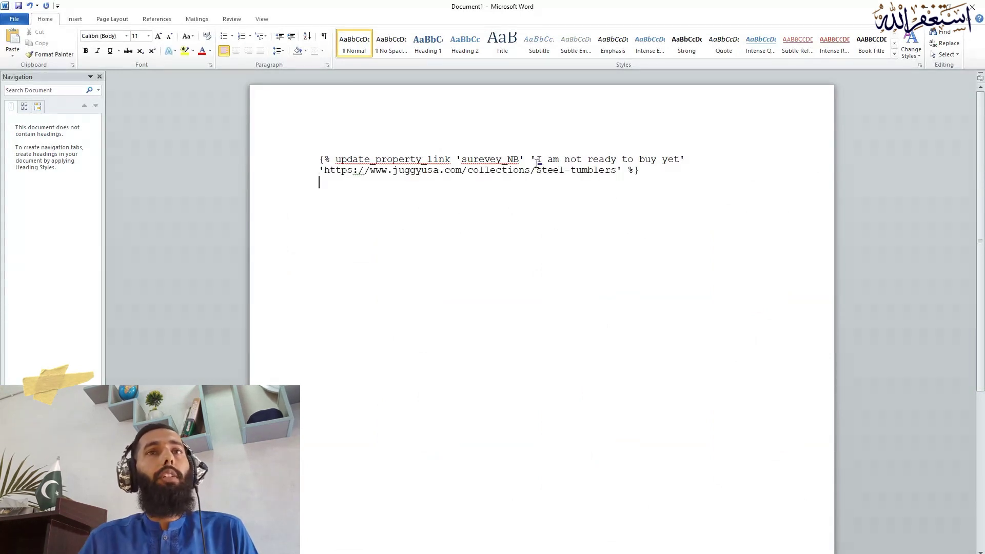
Highlight the answer value and the surevey_NB property name in the code, then switch to the Klaviyo survey draft
drag(538, 161, 691, 161)
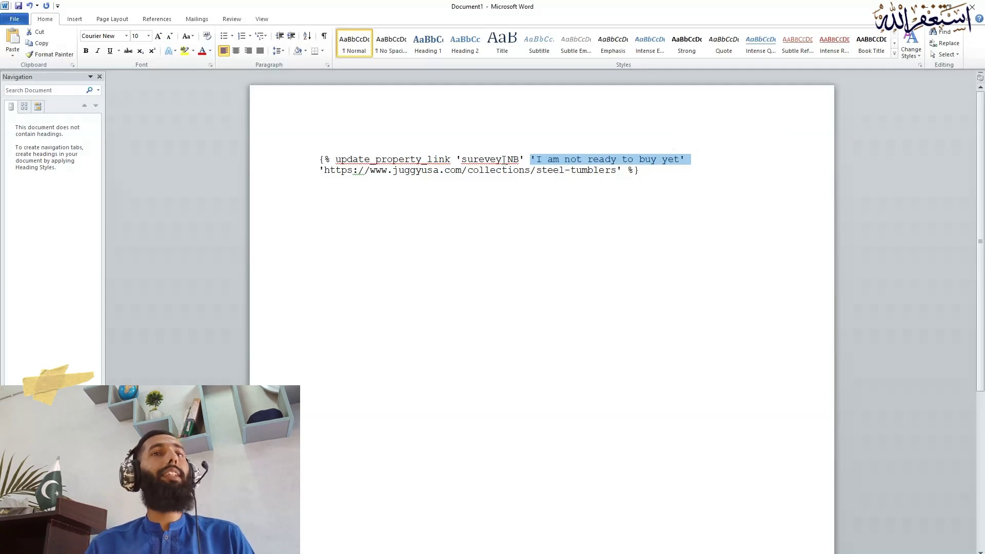
drag(519, 158, 473, 162)
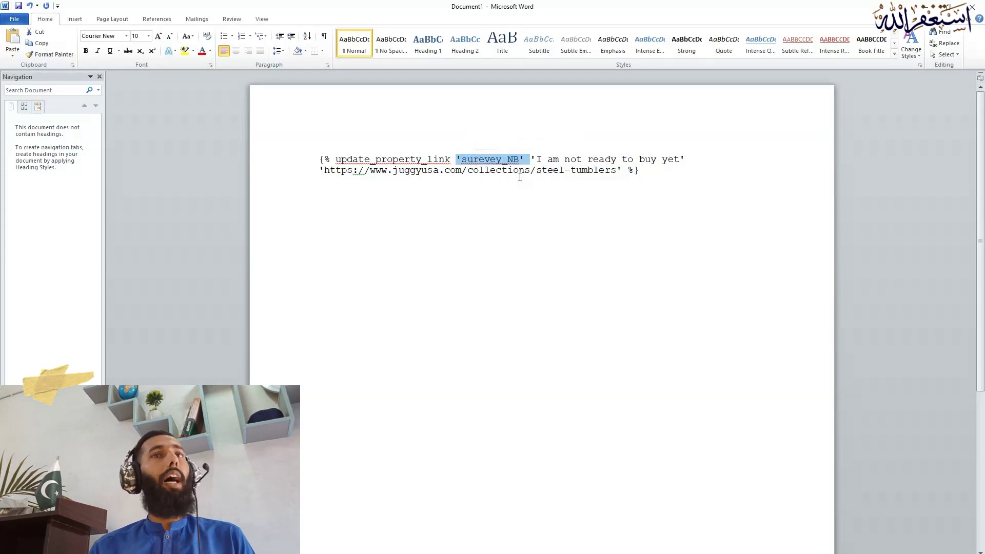
click(400, 545)
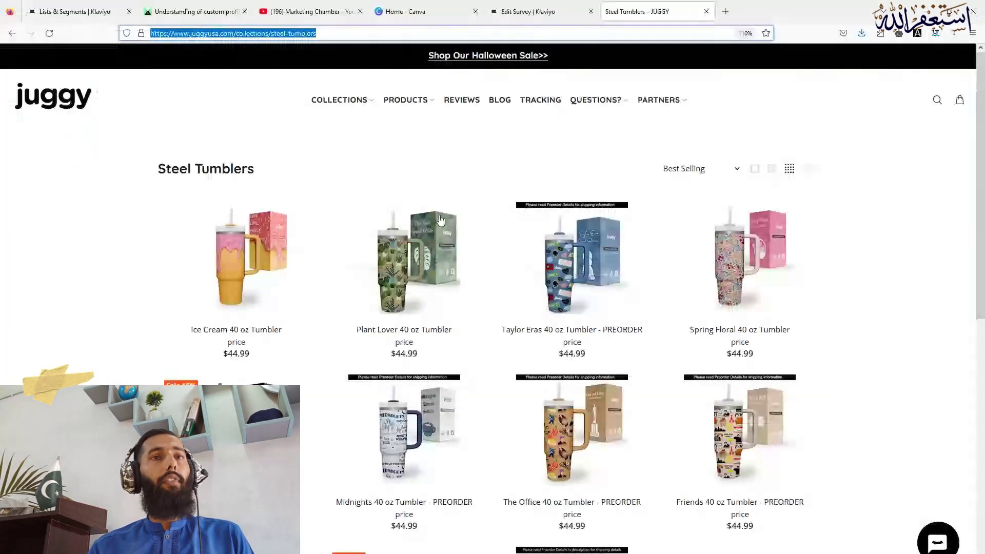
click(539, 11)
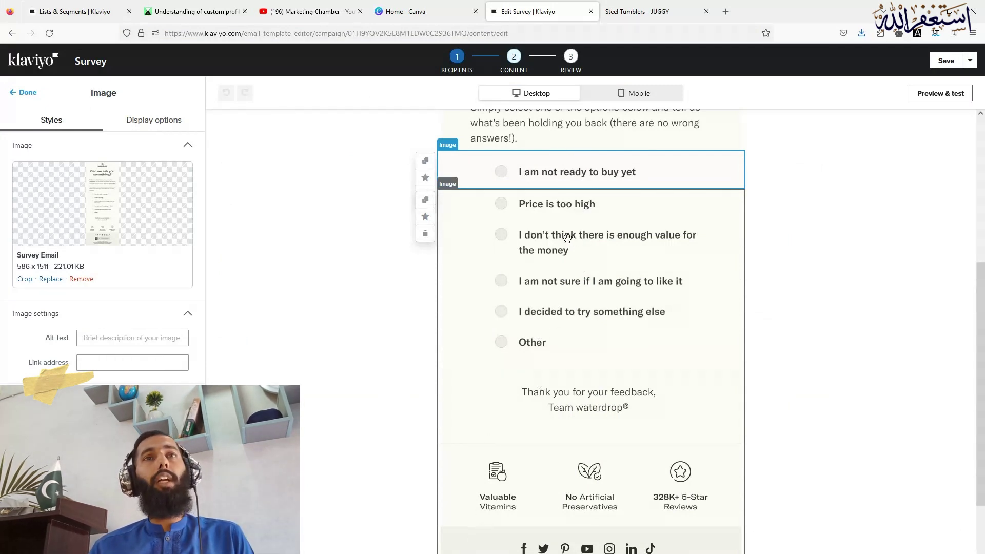
Switch to the Word document and paste a copy of the whole update_property_link code below the original
key(alt+Tab)
click(652, 175)
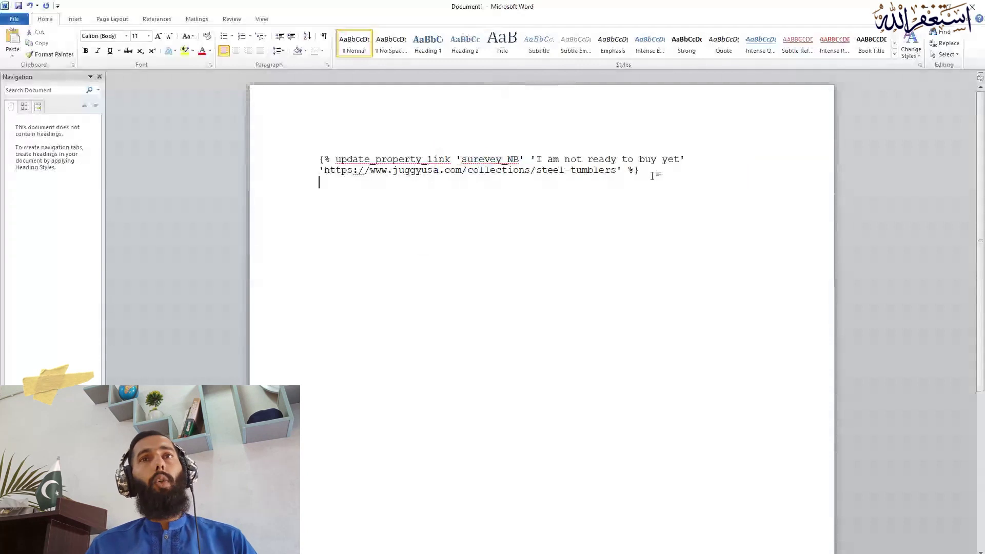
drag(320, 159, 598, 180)
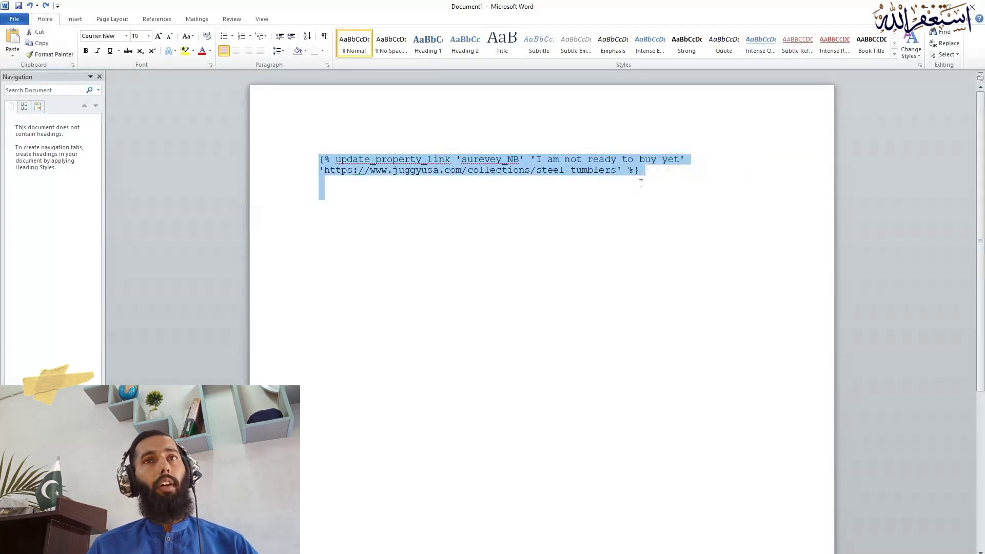
click(390, 249)
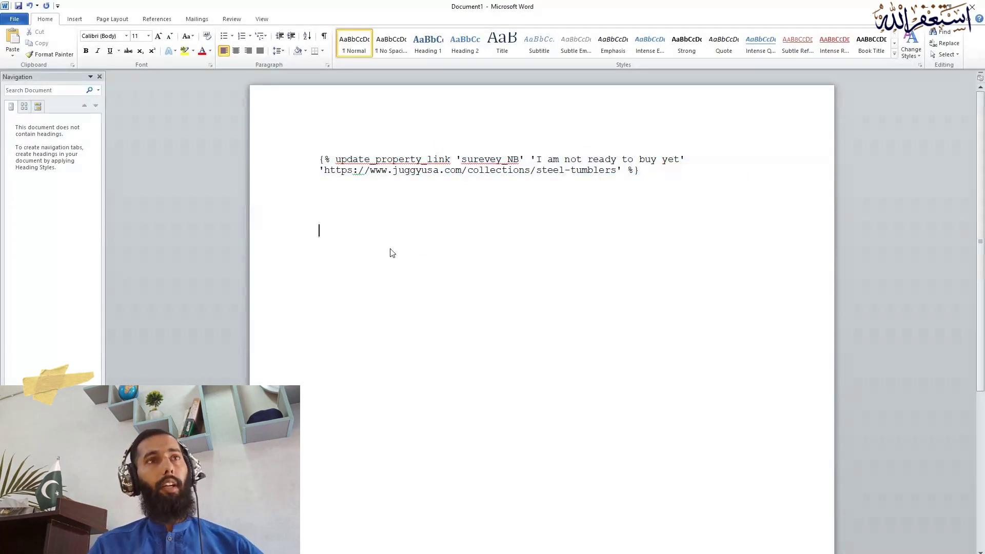
key(ctrl+v)
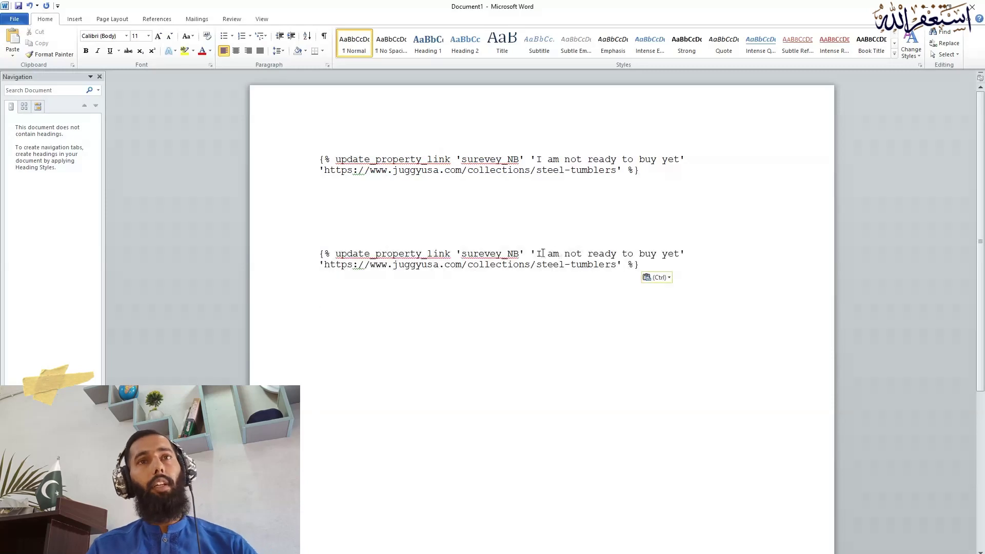
Replace the answer value in the copied code with 'Price is too high'
drag(540, 252, 671, 254)
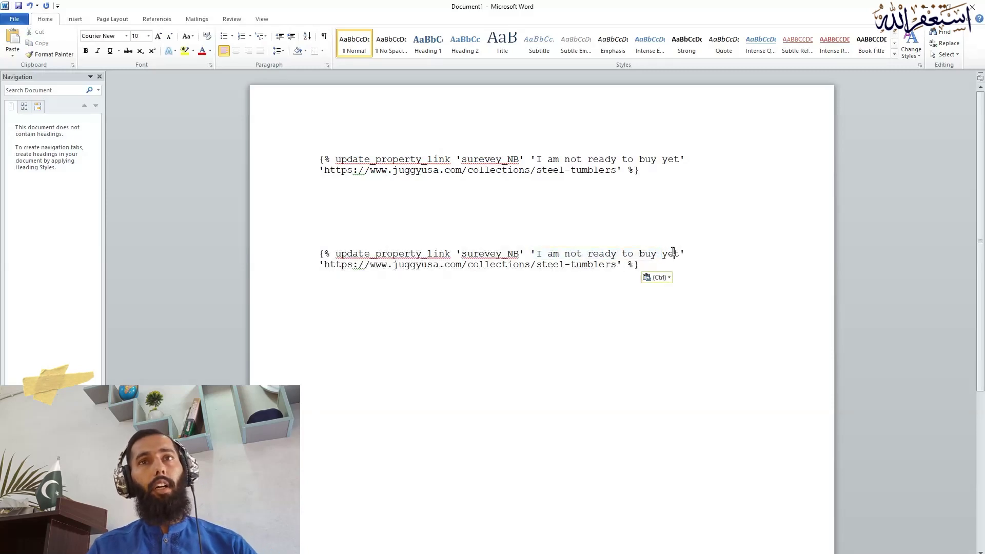
double_click(672, 255)
key(Right)
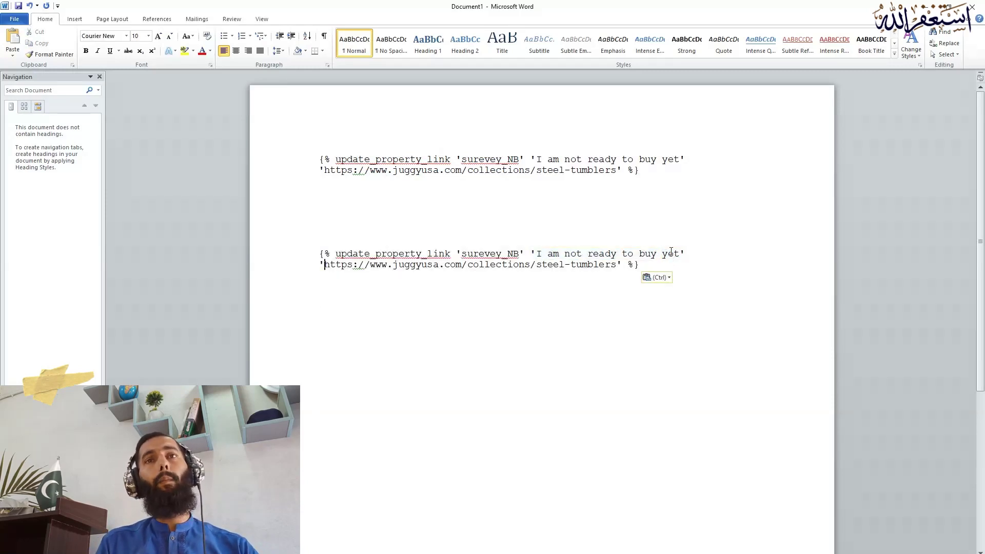
key(BackSpace)
key(BackSpace)
key(BackSpace)
key(BackSpace)
key(BackSpace)
key(BackSpace)
key(BackSpace)
key(BackSpace)
key(BackSpace)
key(BackSpace)
key(BackSpace)
key(BackSpace)
key(BackSpace)
key(BackSpace)
key(BackSpace)
key(BackSpace)
key(BackSpace)
key(BackSpace)
key(BackSpace)
key(BackSpace)
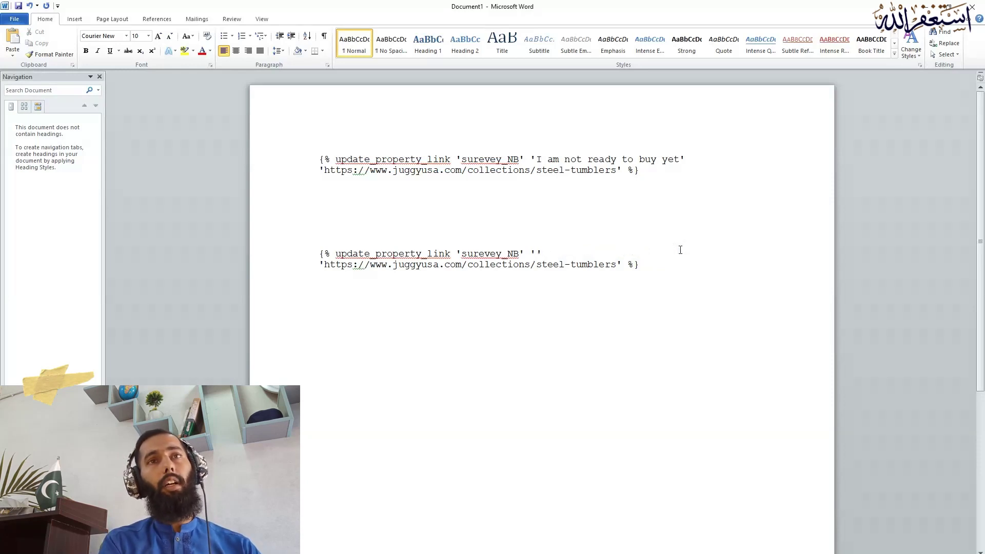
key(BackSpace)
text(Price is too high)
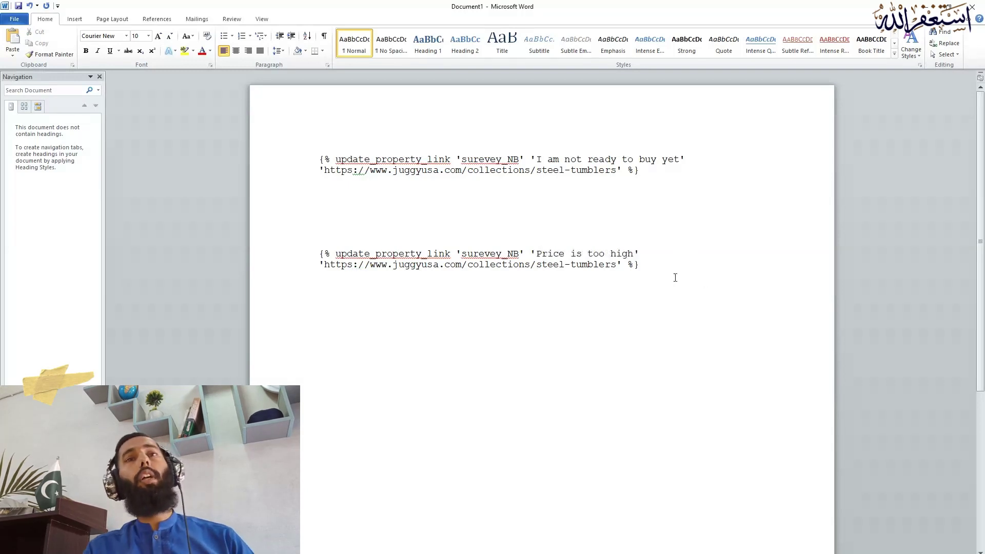
double_click(272, 253)
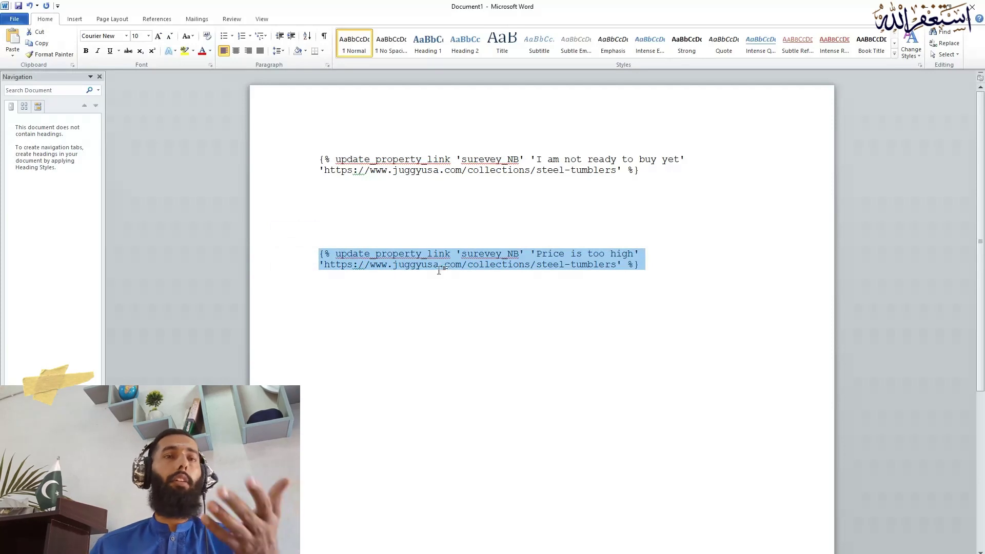
click(484, 214)
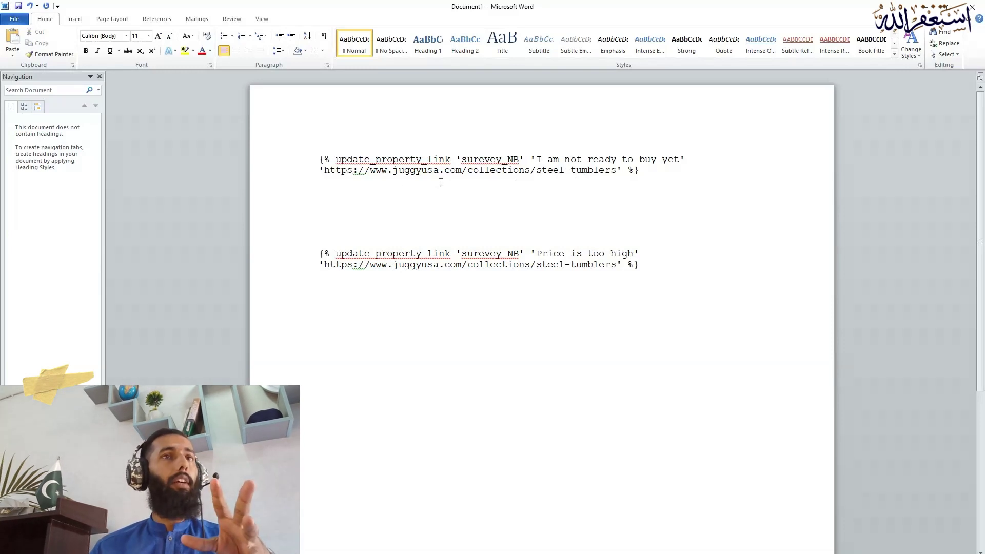
Copy the 'I am not ready to buy yet' code and paste it as the link address of that option's image in Klaviyo
drag(639, 169, 323, 157)
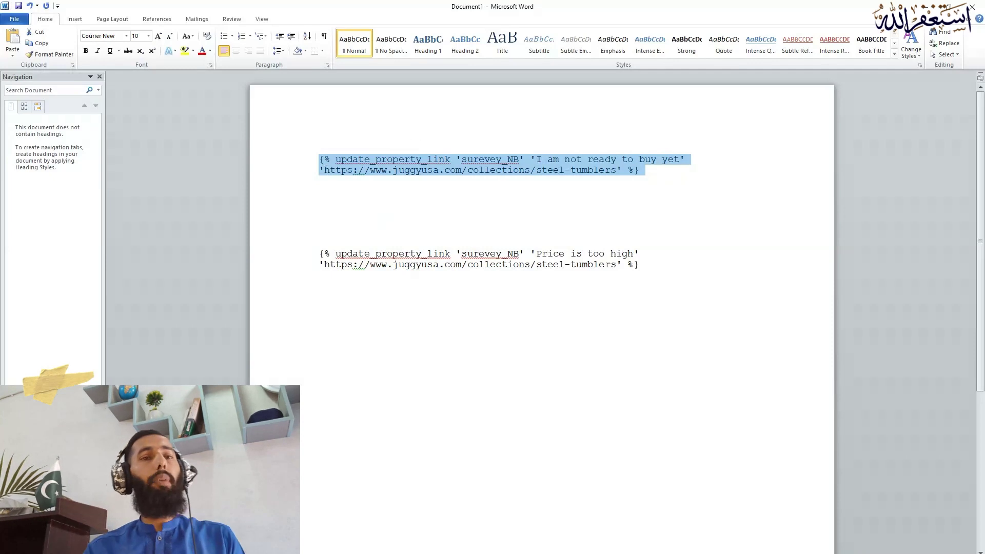
key(alt+Tab)
click(122, 364)
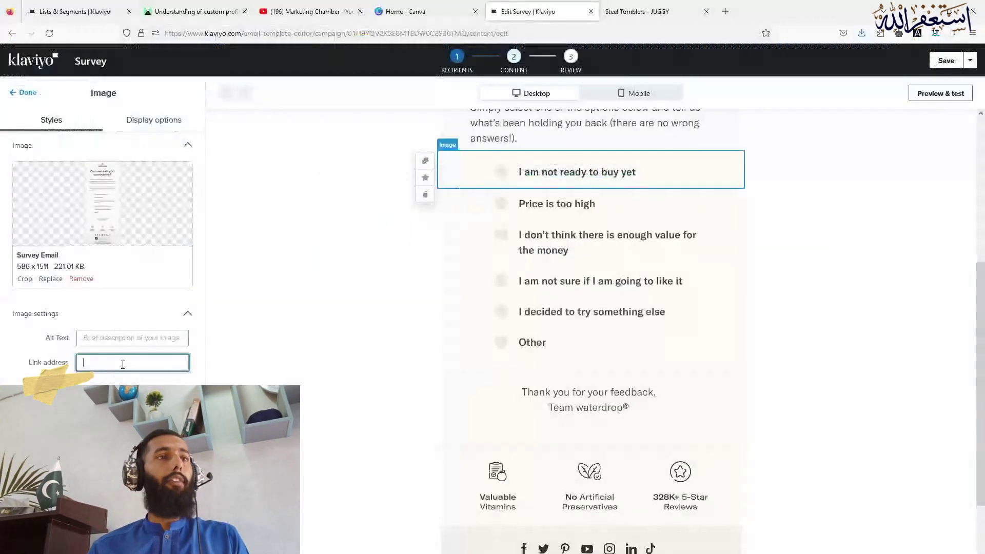
key(ctrl+v)
Set the image's alt text to "I am not ready to buy yet" and finish editing the block
click(134, 332)
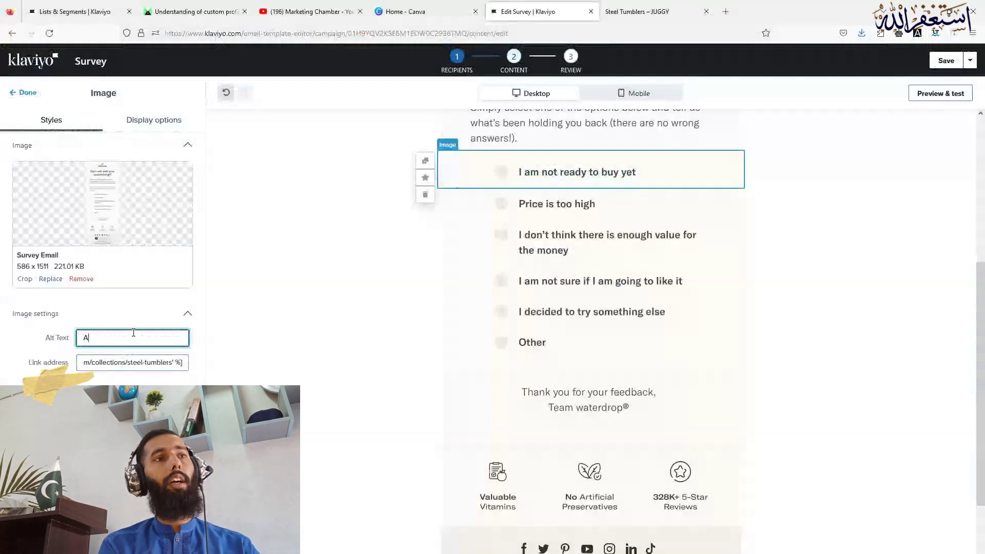
text(I am)
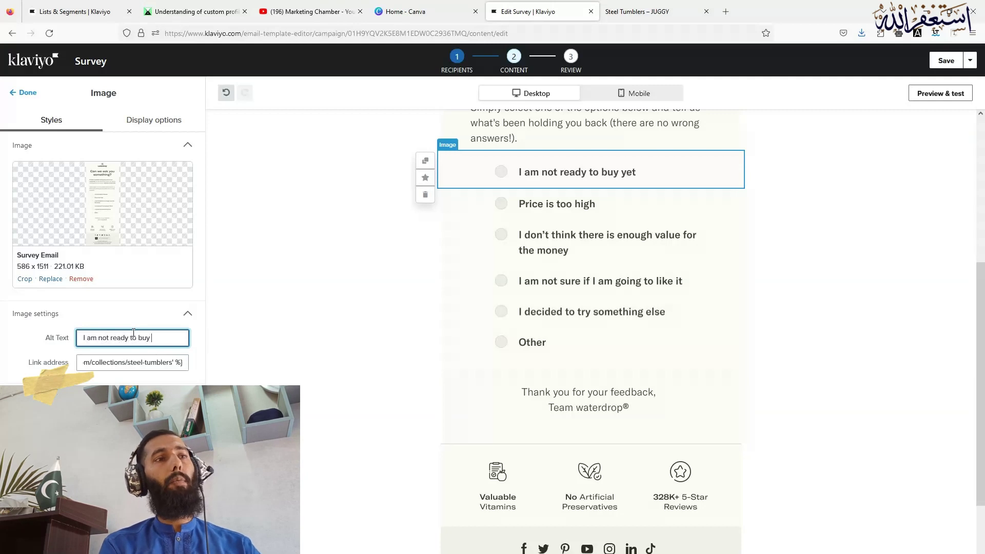
text(not ready to buy yet)
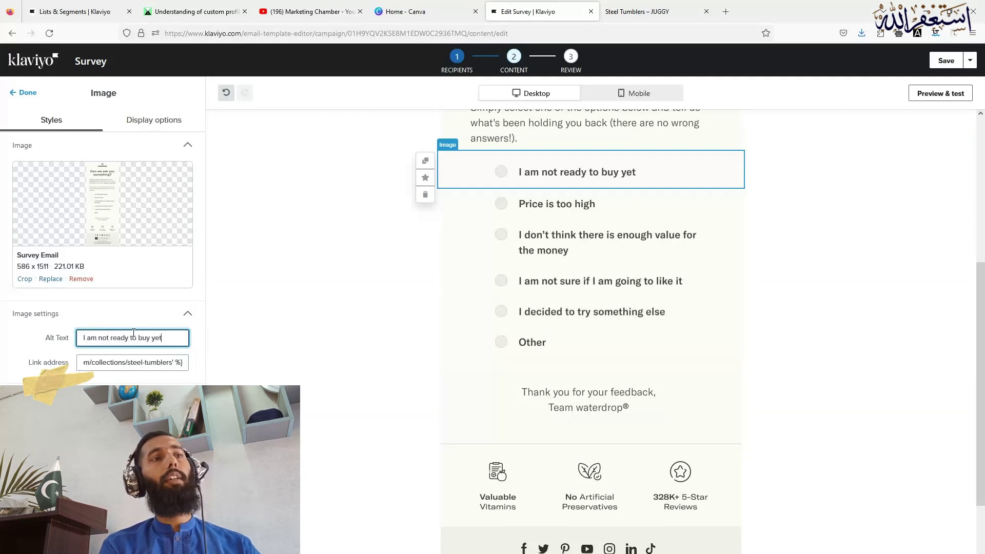
click(27, 92)
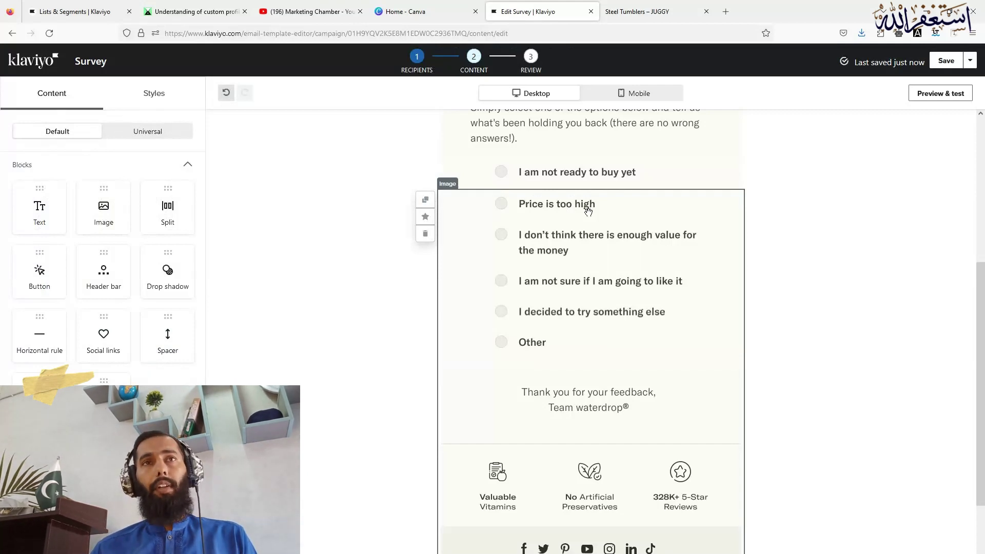
Review the whole survey email in the editor and in preview mode, then close the preview
scroll(611, 328, down, 2)
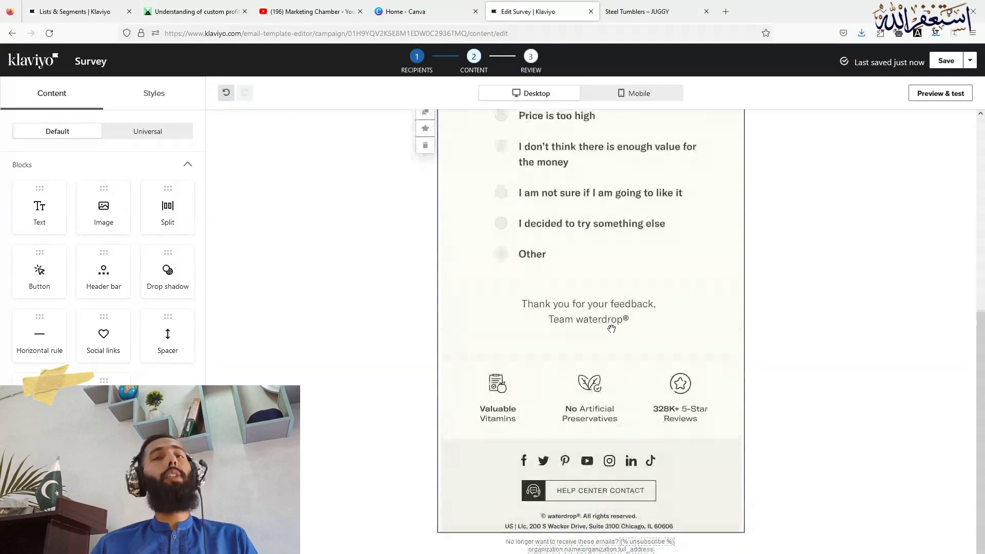
scroll(611, 329, up, 6)
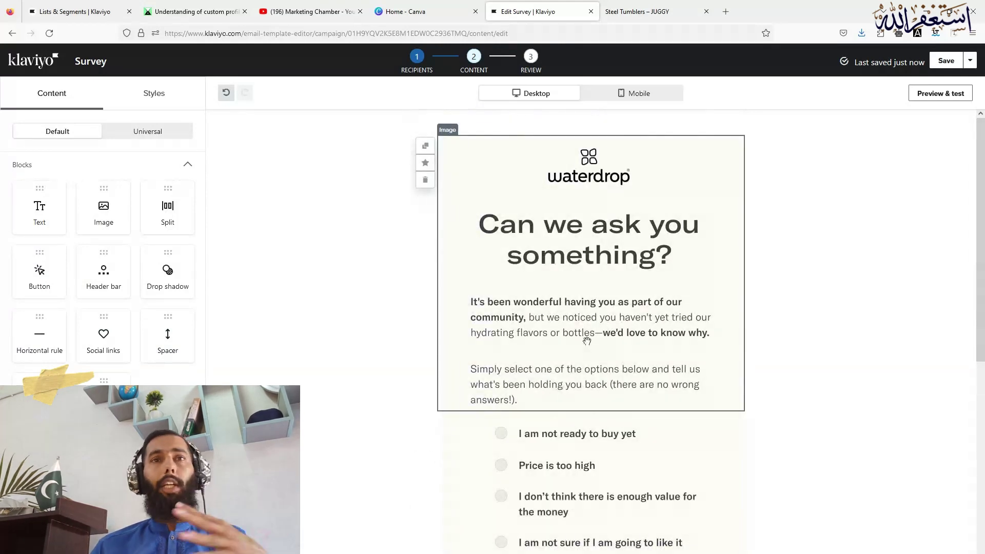
scroll(589, 333, down, 6)
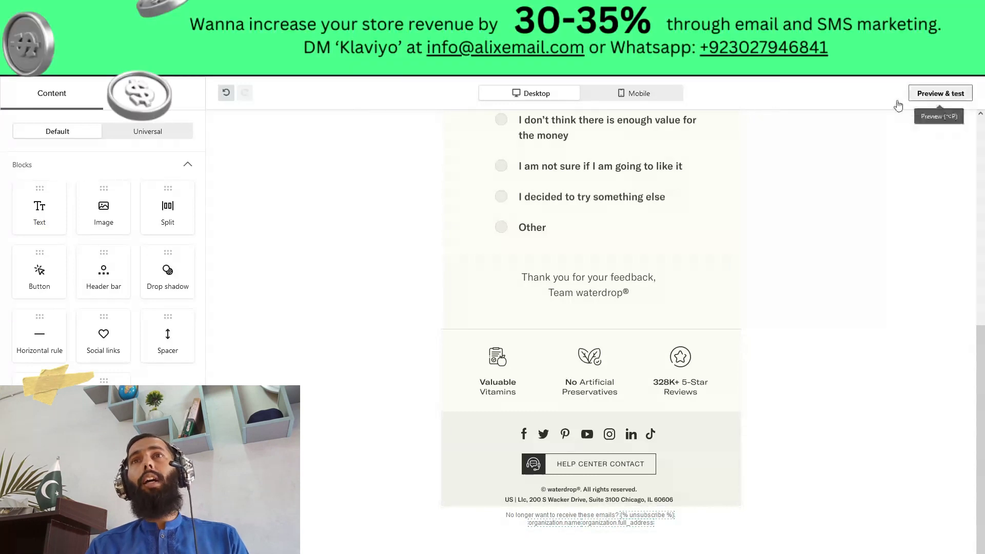
click(938, 97)
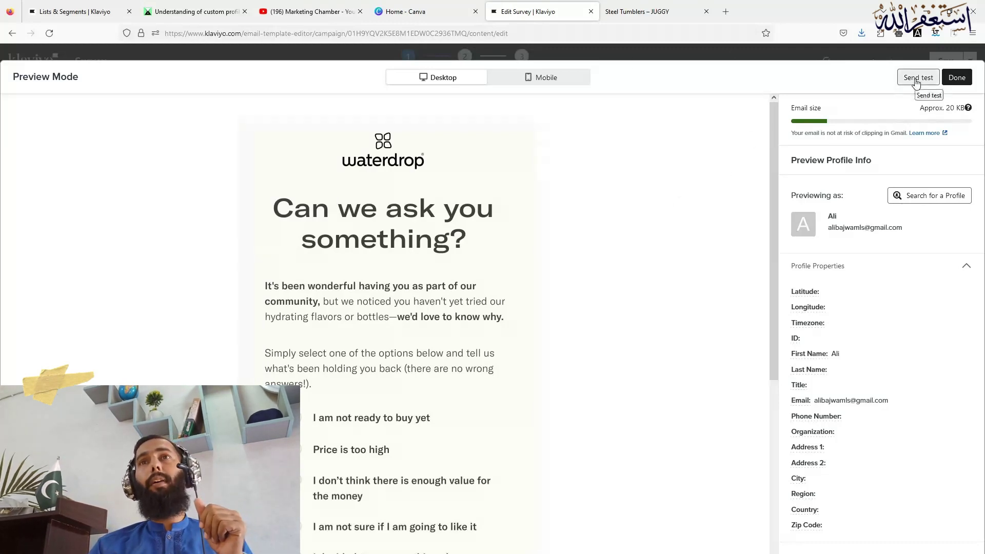
click(957, 77)
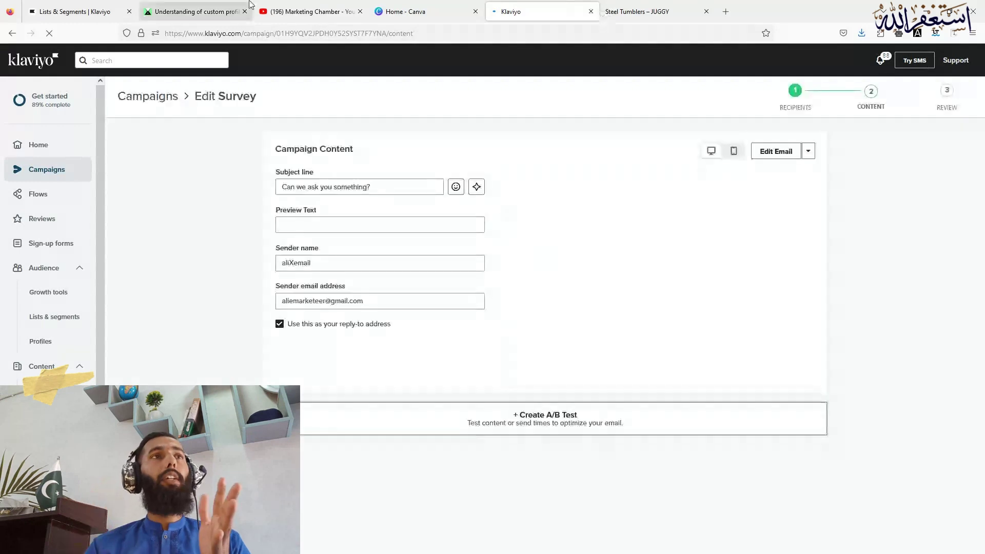
Go to Klaviyo's Lists & Segments page and create a new list named Me
click(77, 11)
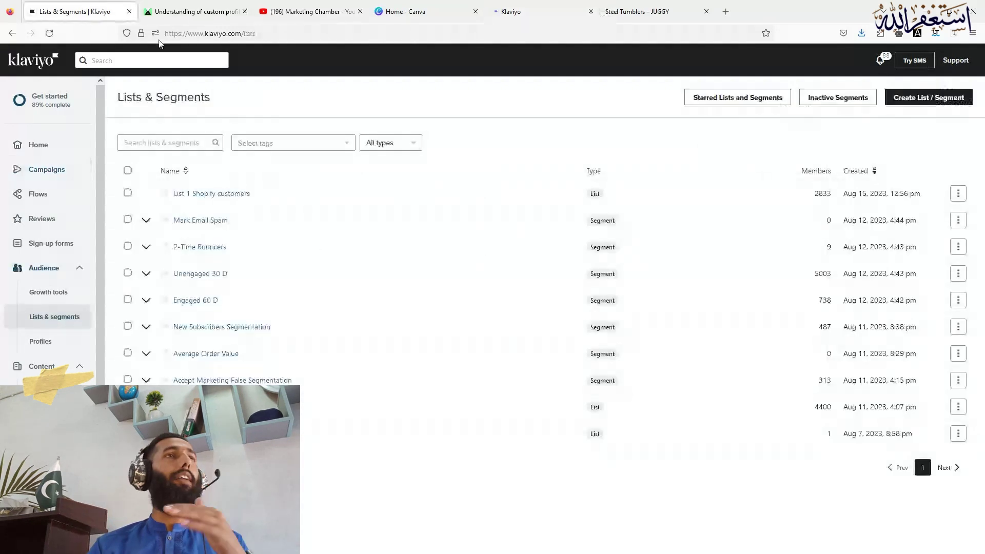
click(923, 98)
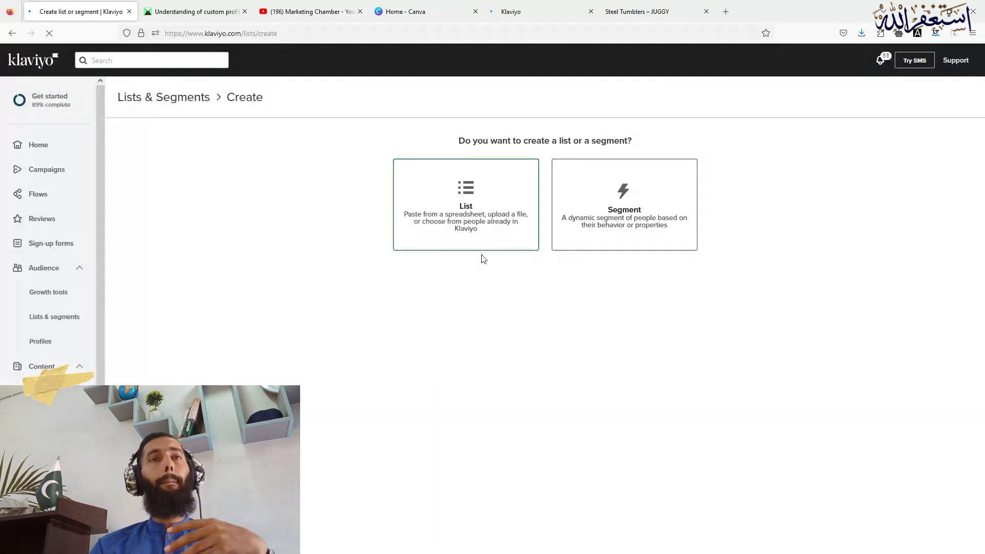
click(478, 226)
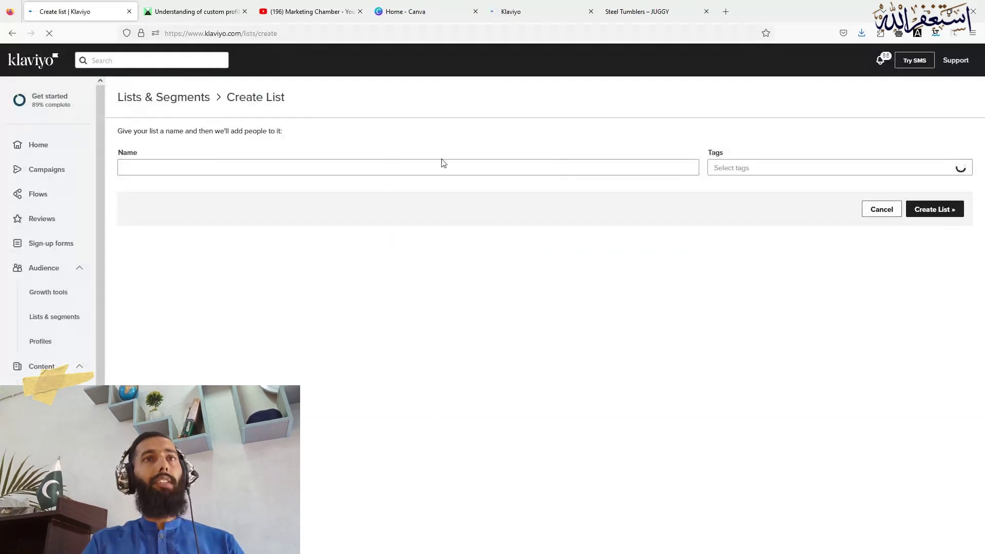
click(433, 168)
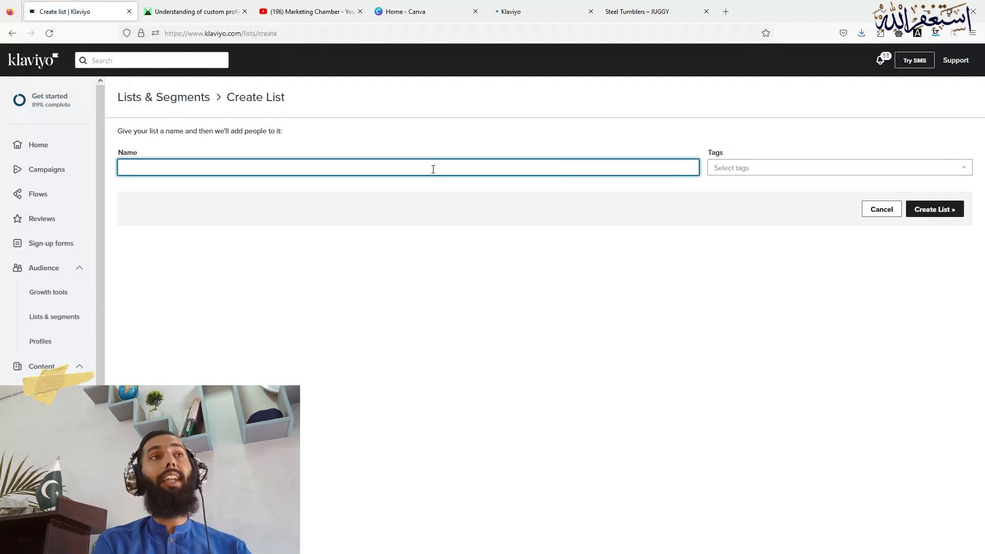
text(Me)
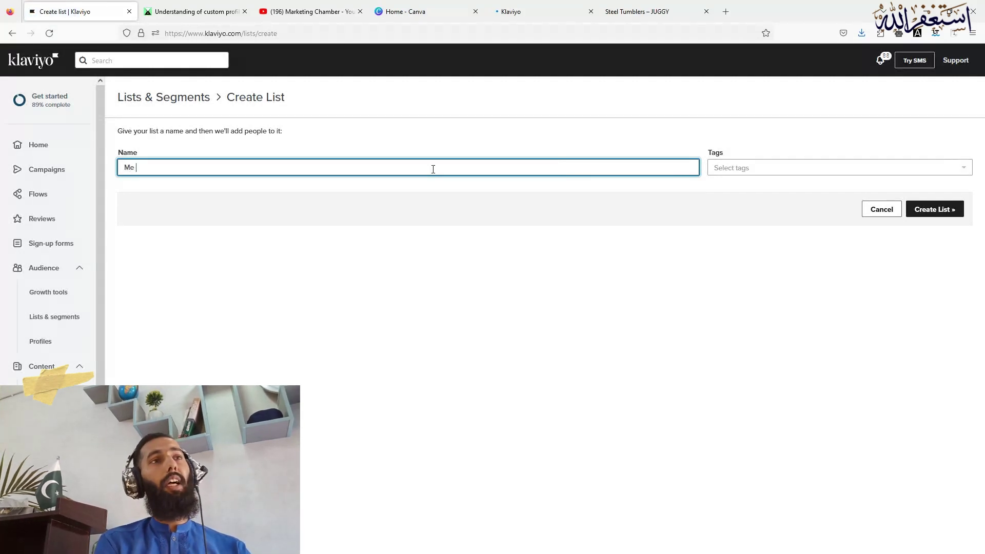
click(911, 214)
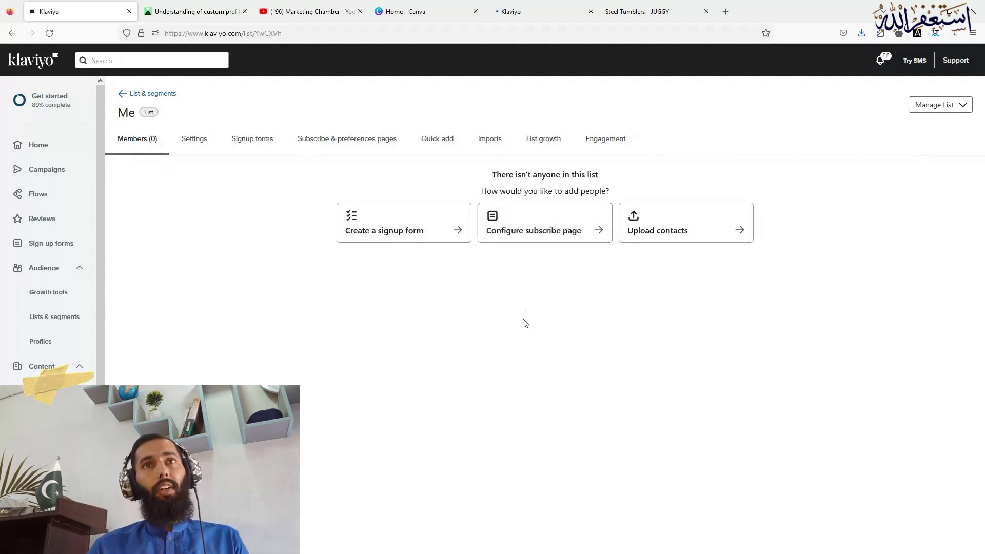
Quick-add a member to the Me list by entering the test recipient's email address
click(447, 144)
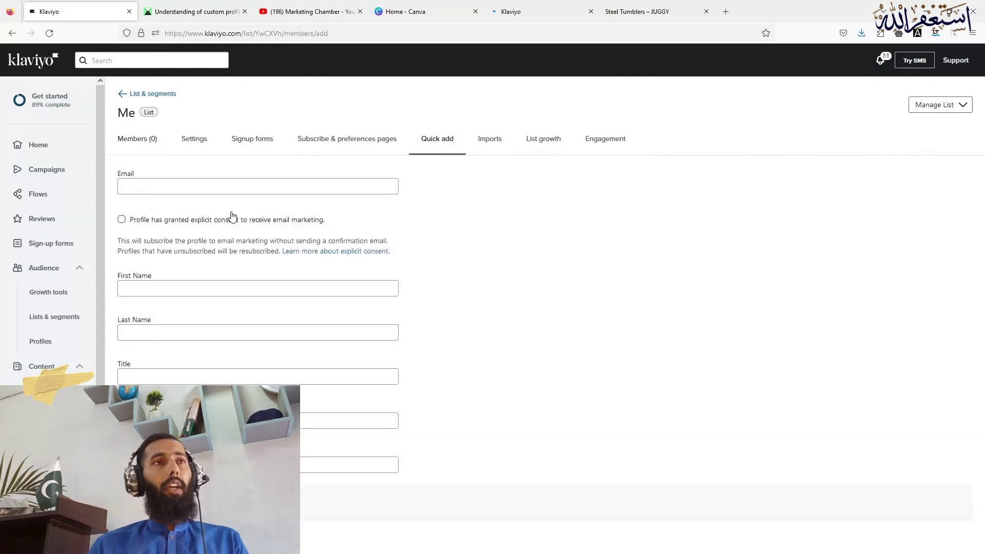
click(226, 188)
text(a)
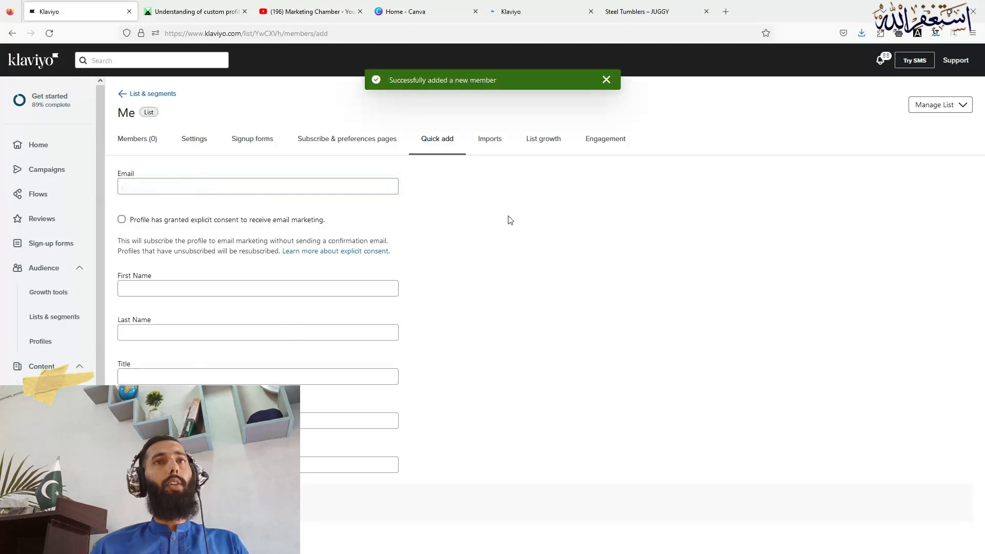
Advance the survey campaign to its review stage and open Gmail in place of the Steel Tumblers page
click(534, 11)
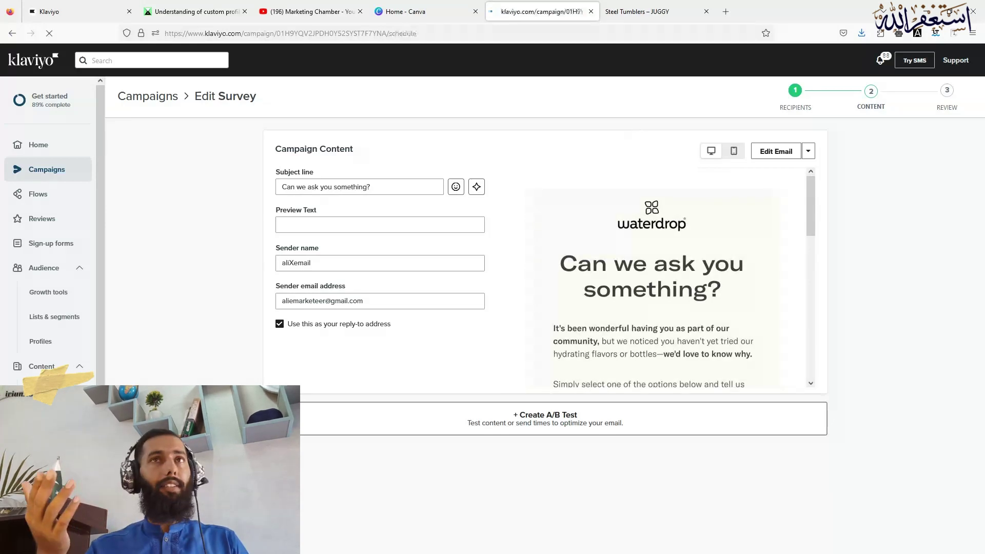
click(706, 11)
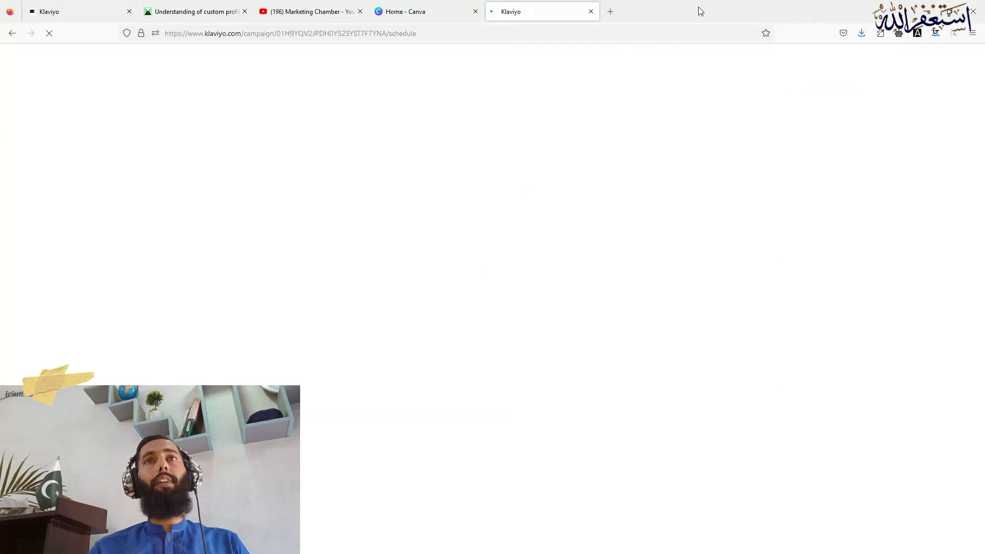
click(610, 11)
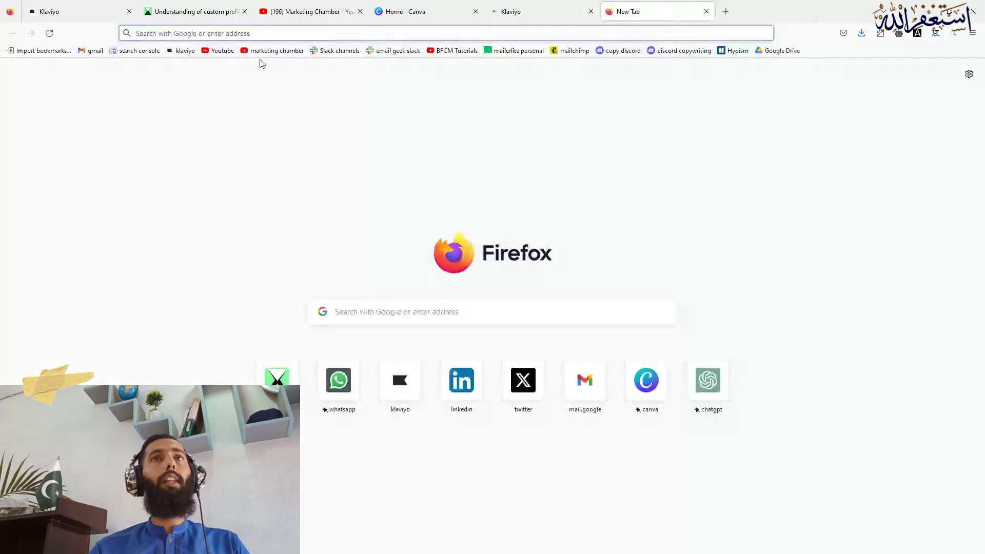
click(91, 50)
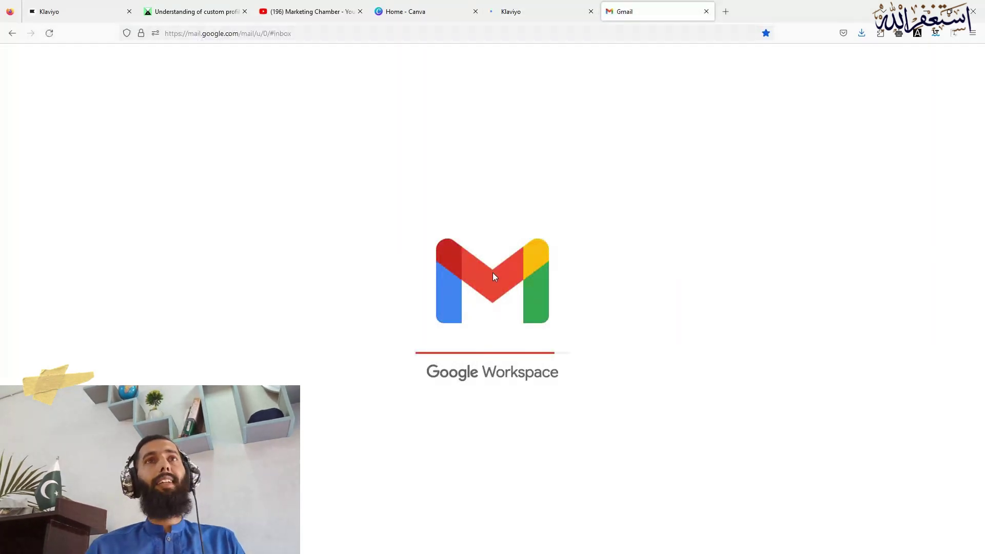
Edit the Survey campaign's recipients, replacing the 2-Time Bouncers segment with the Me list, and check the estimated recipients
click(547, 11)
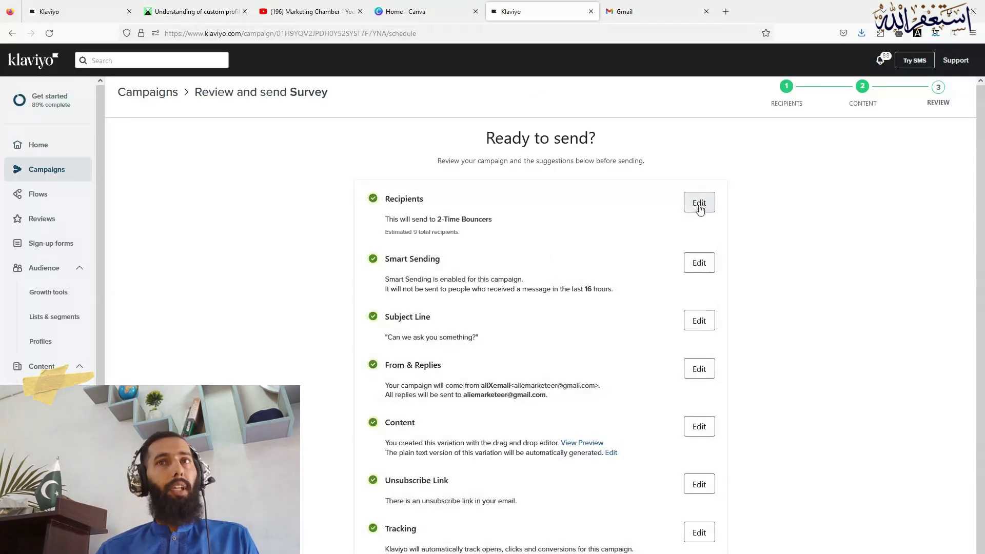
click(700, 206)
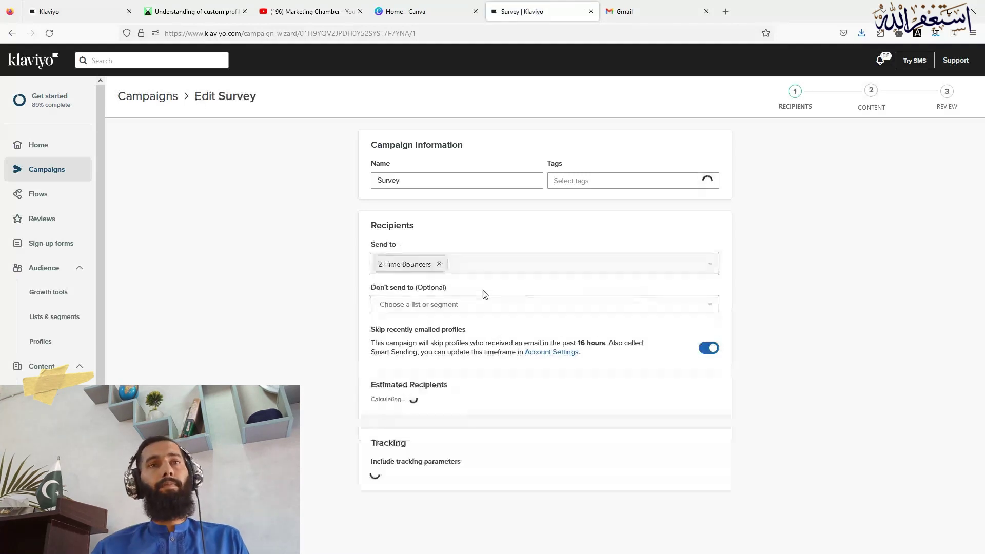
click(439, 265)
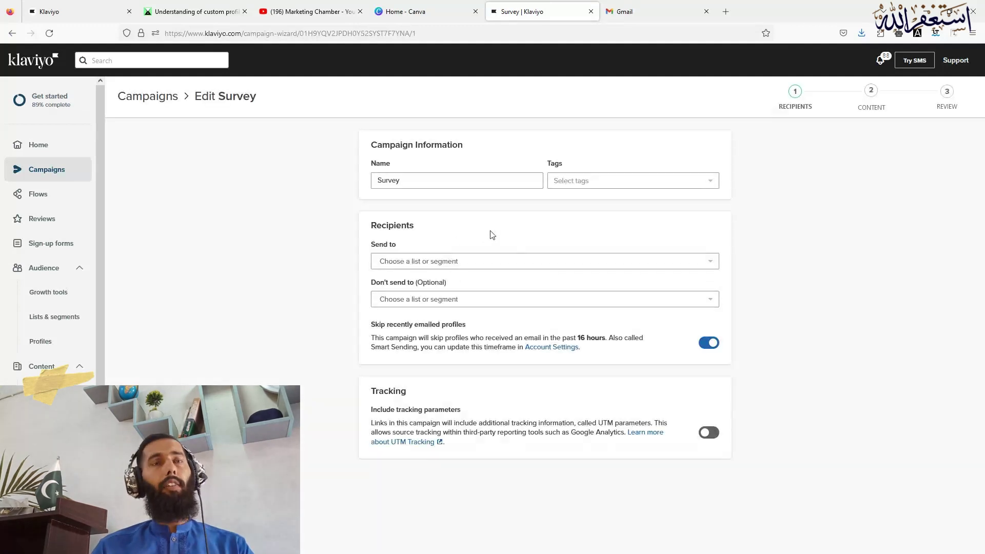
click(471, 273)
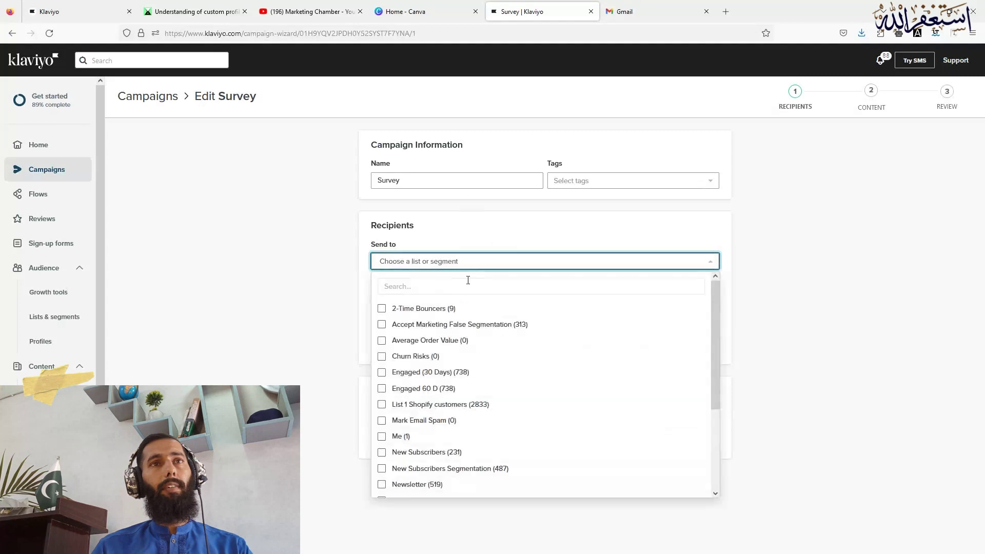
text(me)
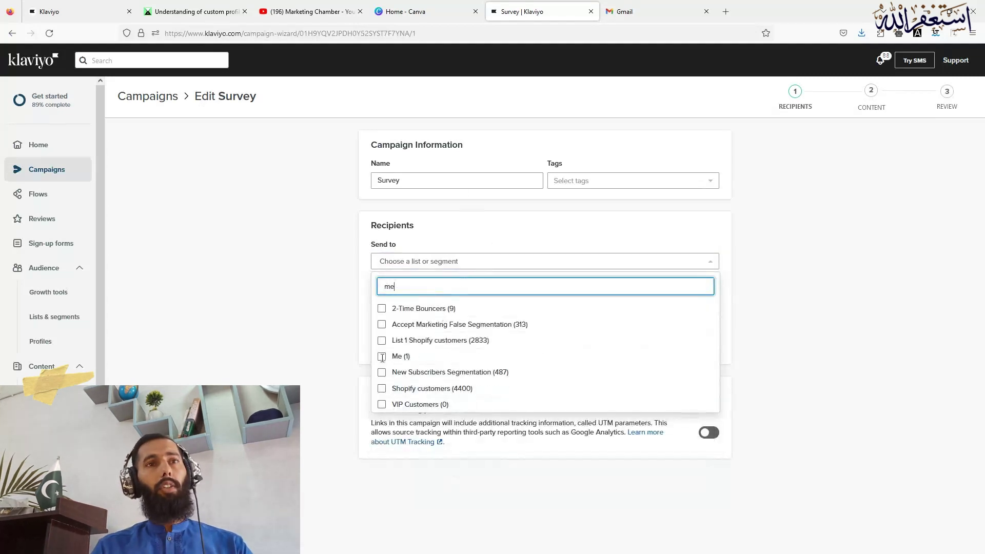
key(Return)
click(292, 334)
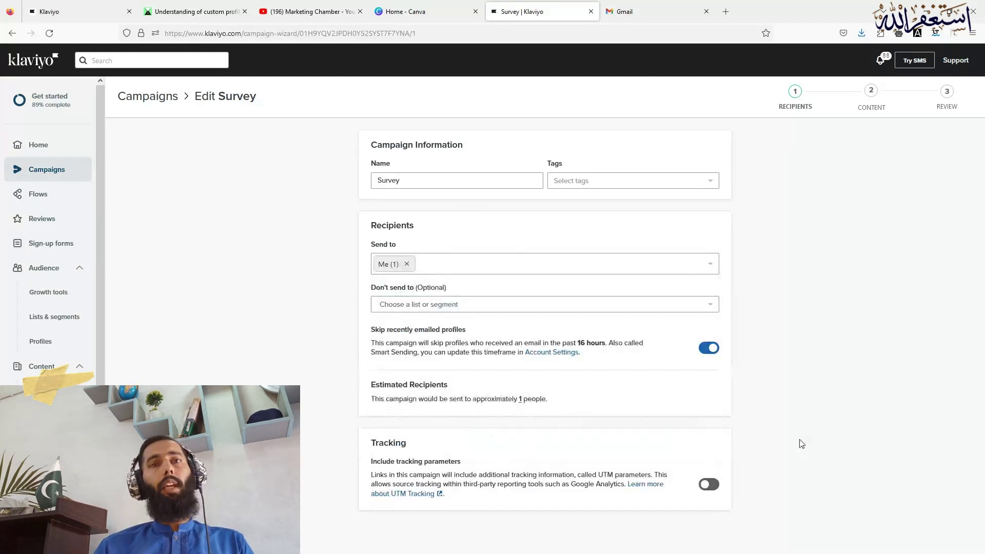
drag(514, 401, 567, 409)
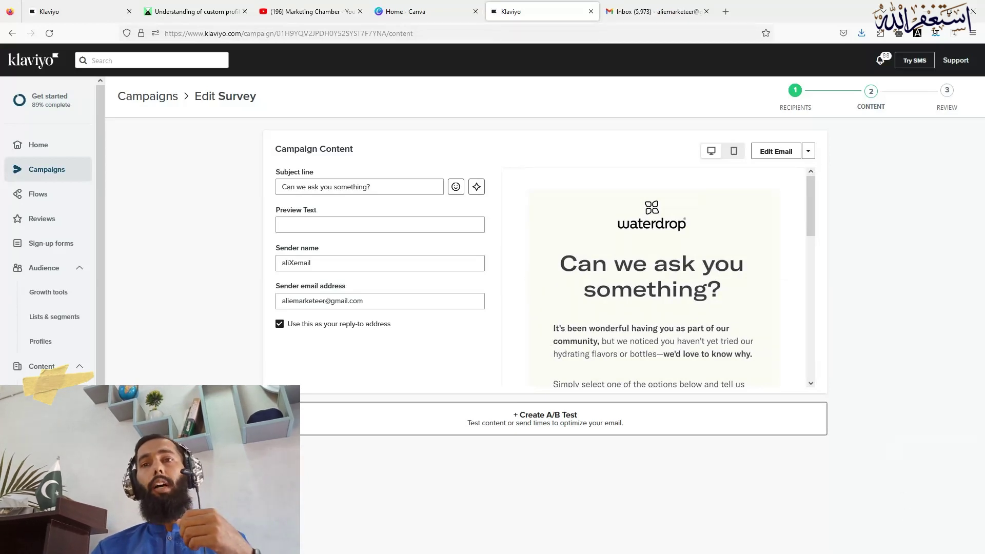
Bring the Survey campaign to its review stage, glance at the Gmail inbox, and send the campaign immediately
key(F5)
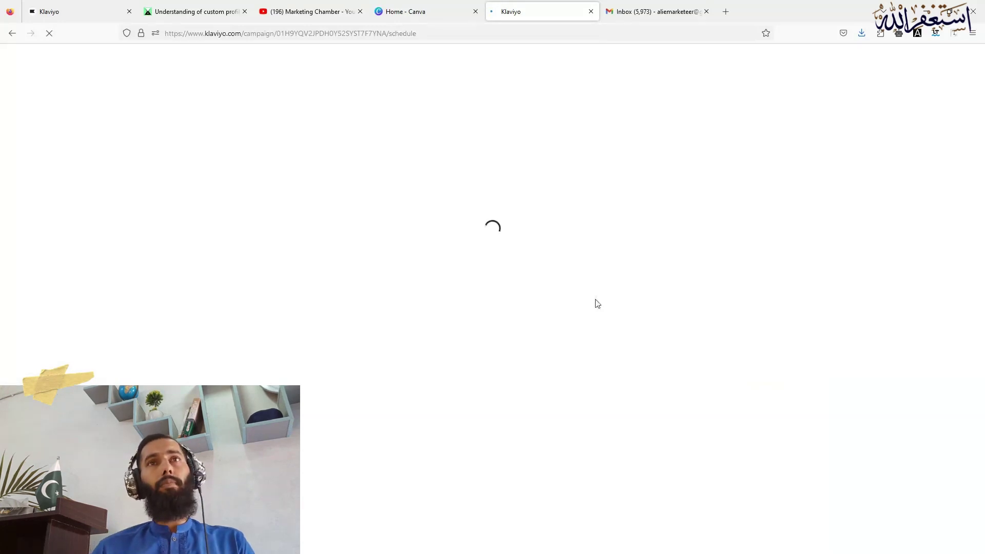
click(647, 13)
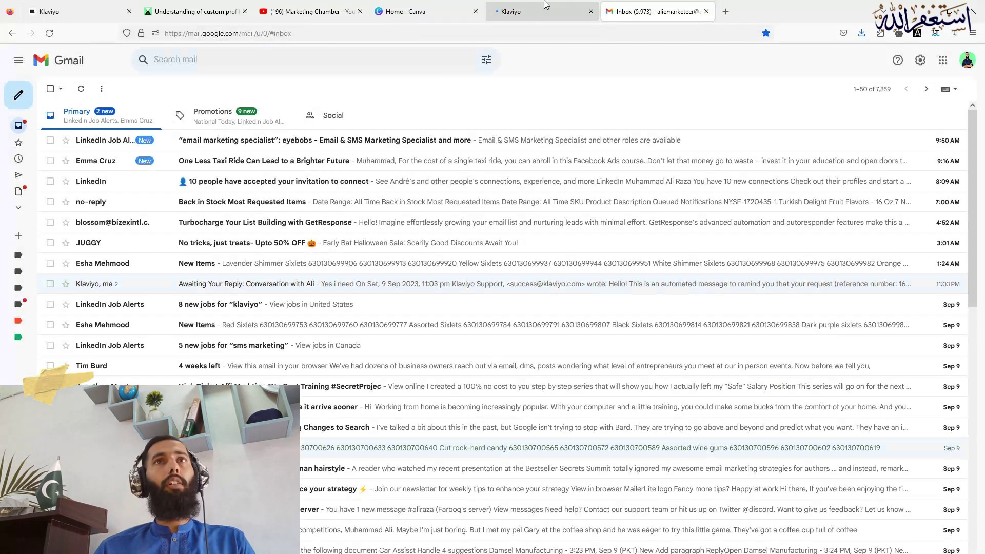
click(545, 6)
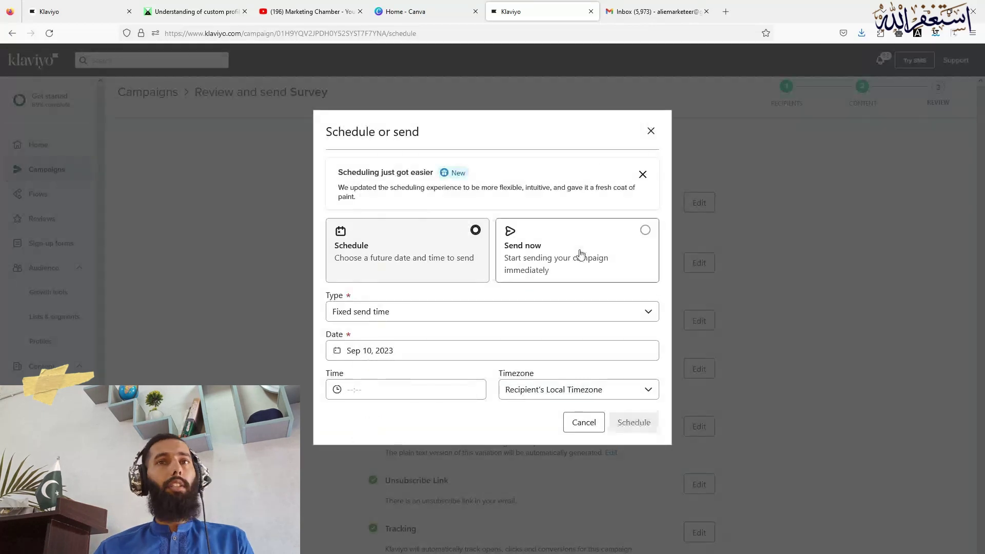
click(581, 253)
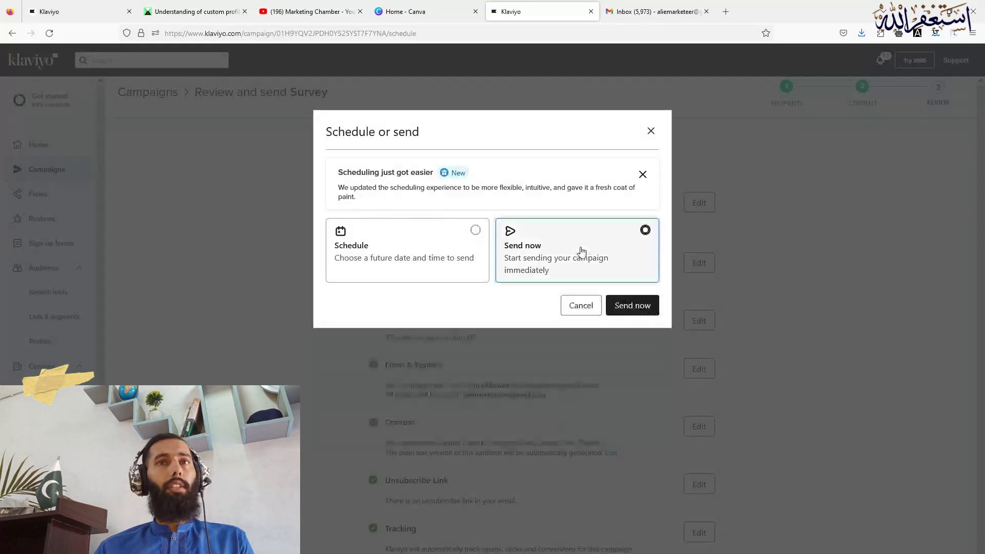
click(625, 304)
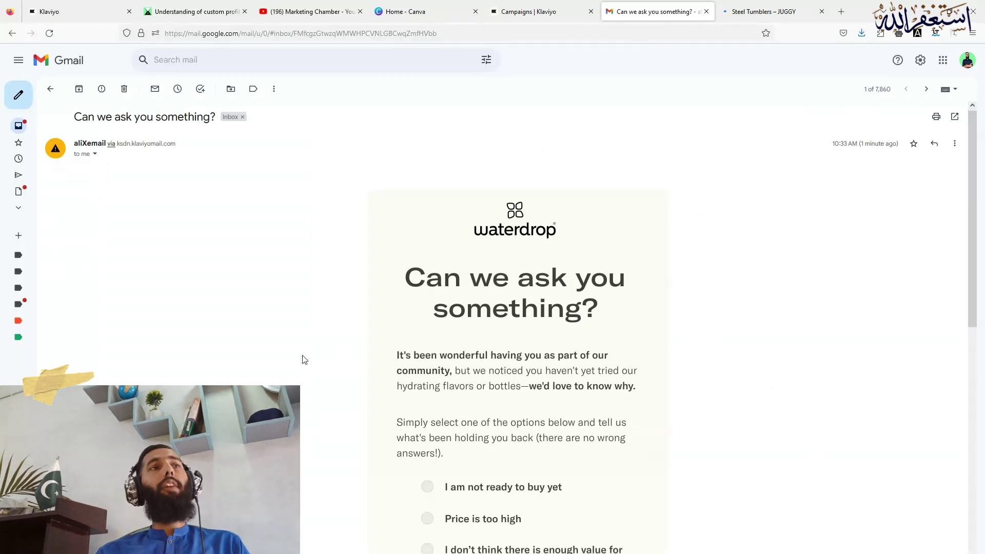
Answer the received survey email in Gmail with "I am not ready to buy yet", and return to the email
scroll(304, 354, down, 6)
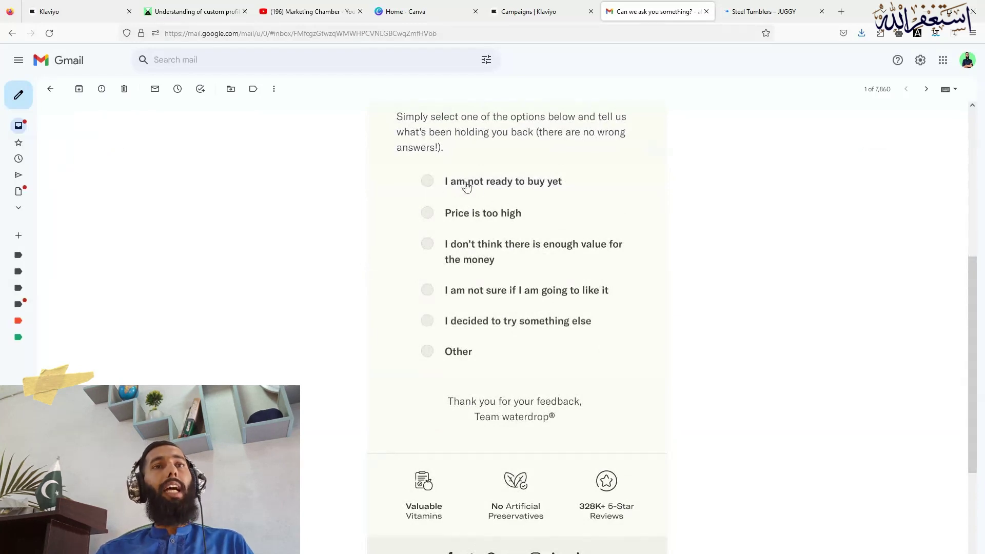
click(491, 185)
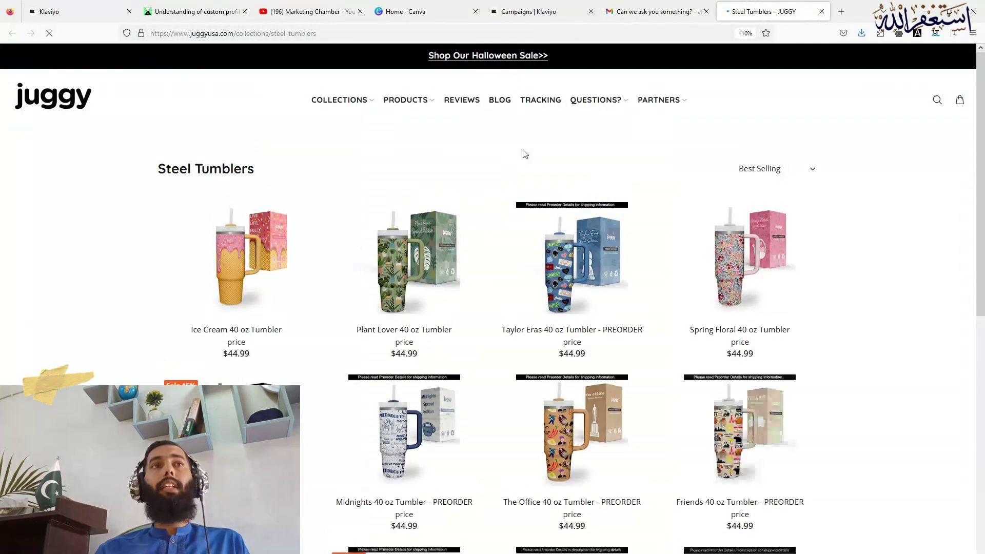
click(656, 4)
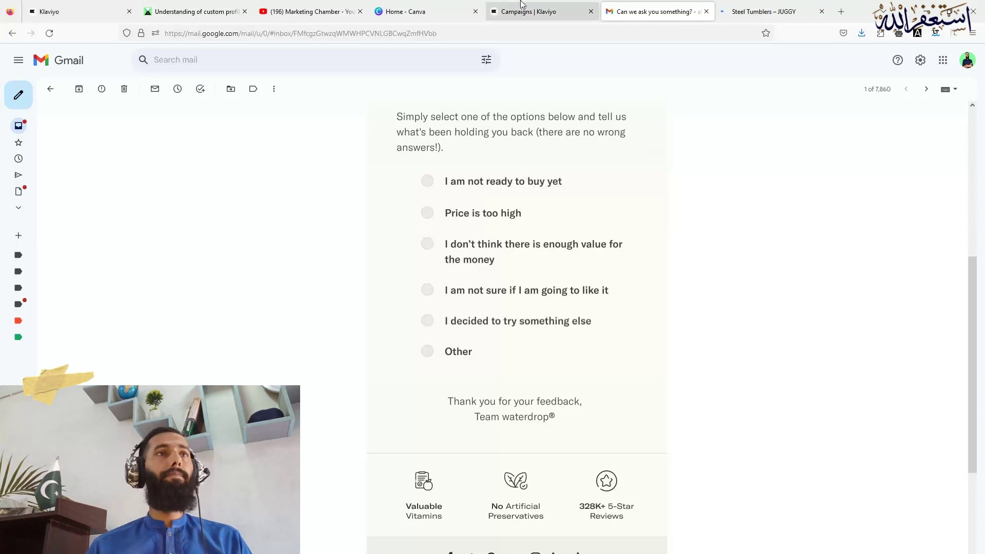
Return to Klaviyo's Lists & Segments, close the Steel Tumblers page, and start a new segment named "Survey | Not Ready to buy yet"
click(116, 5)
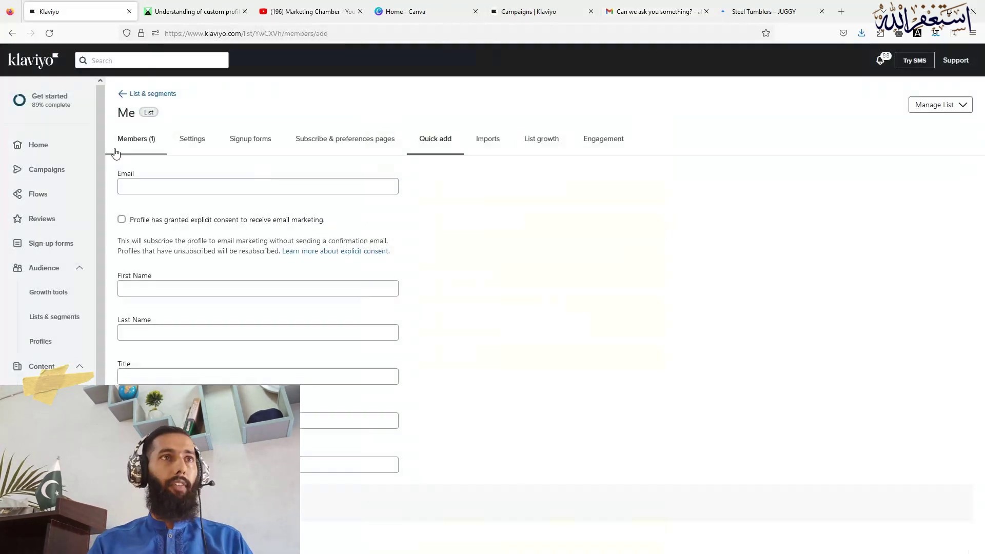
click(137, 96)
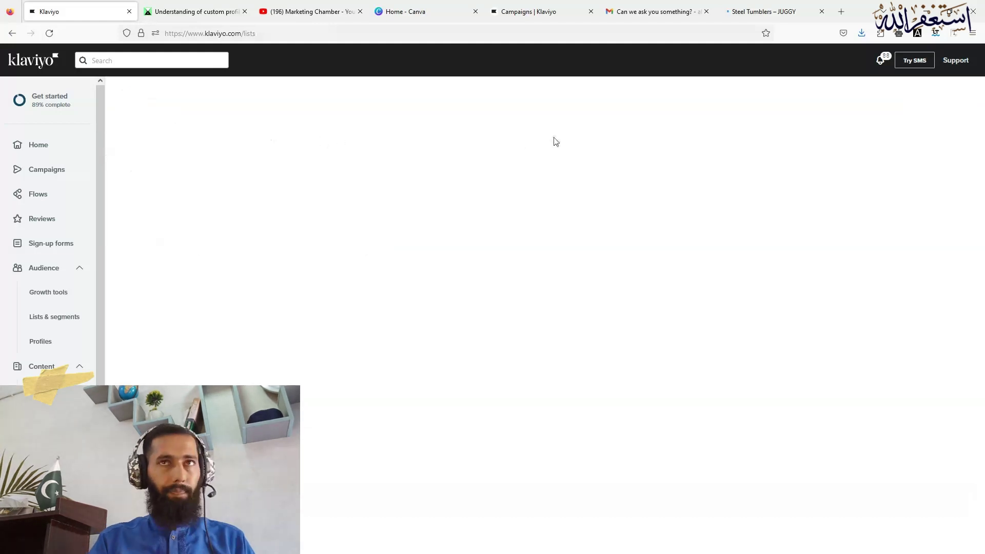
click(822, 11)
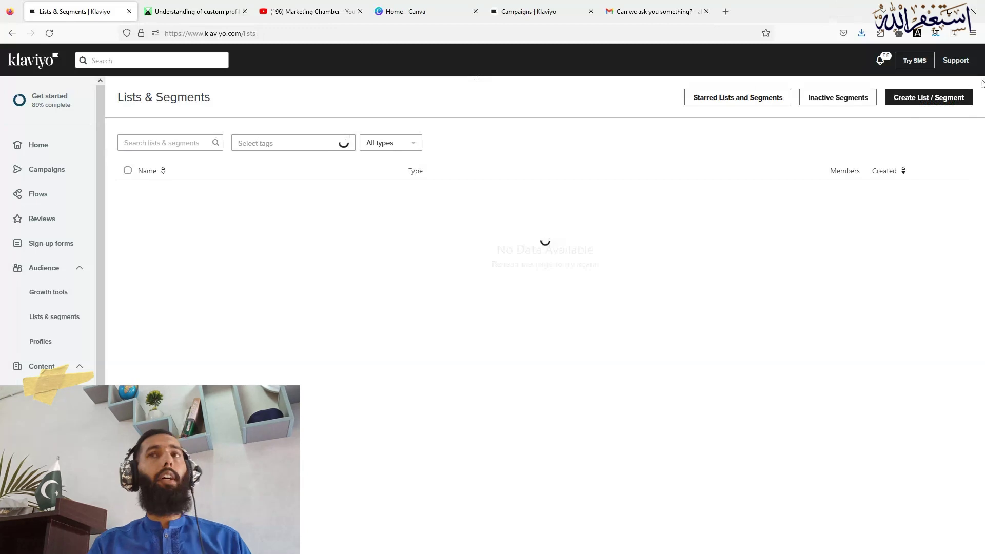
click(930, 102)
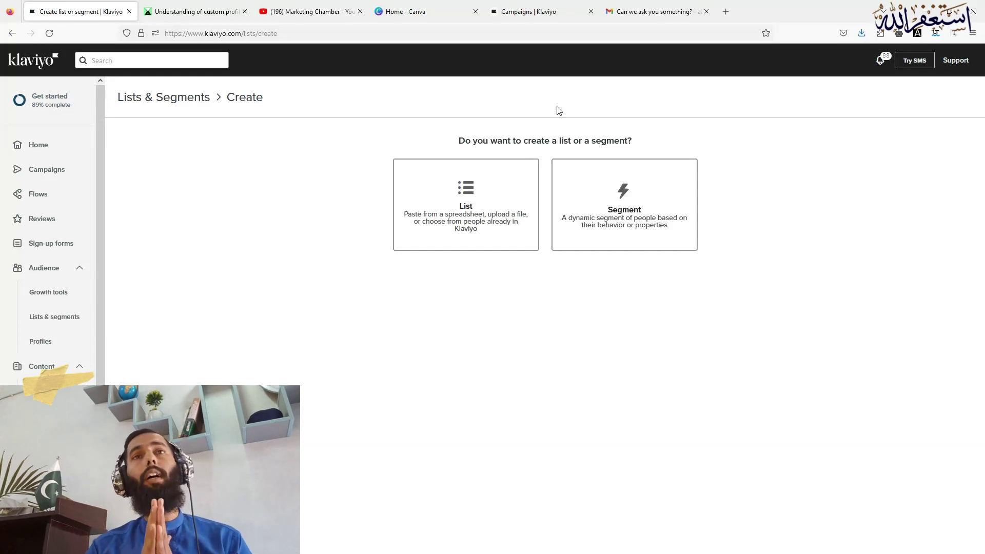
click(600, 229)
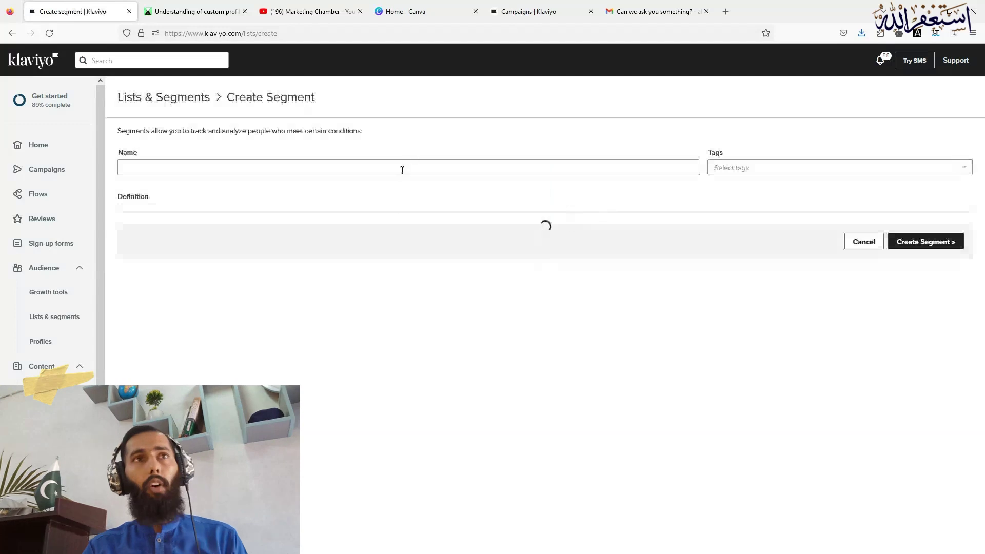
click(403, 170)
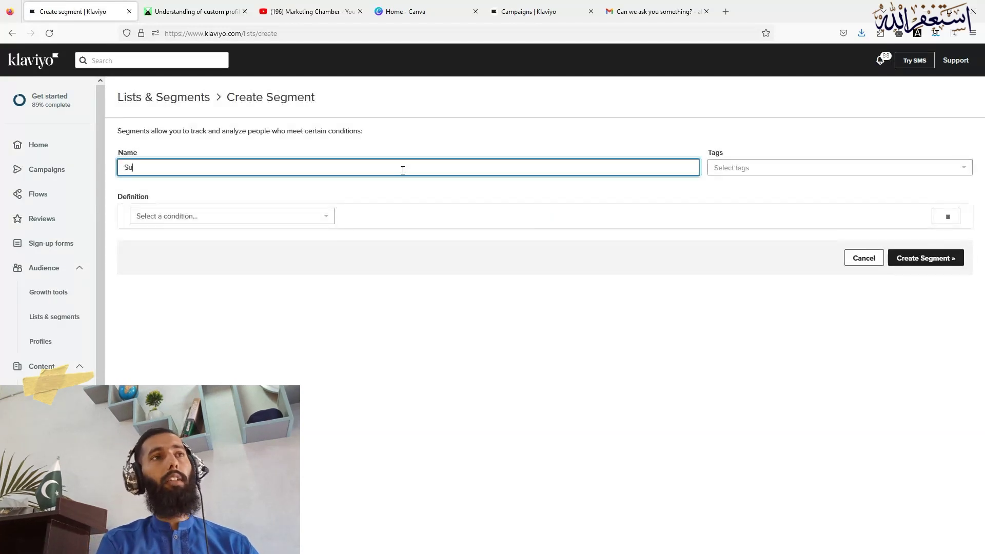
text(Survey)
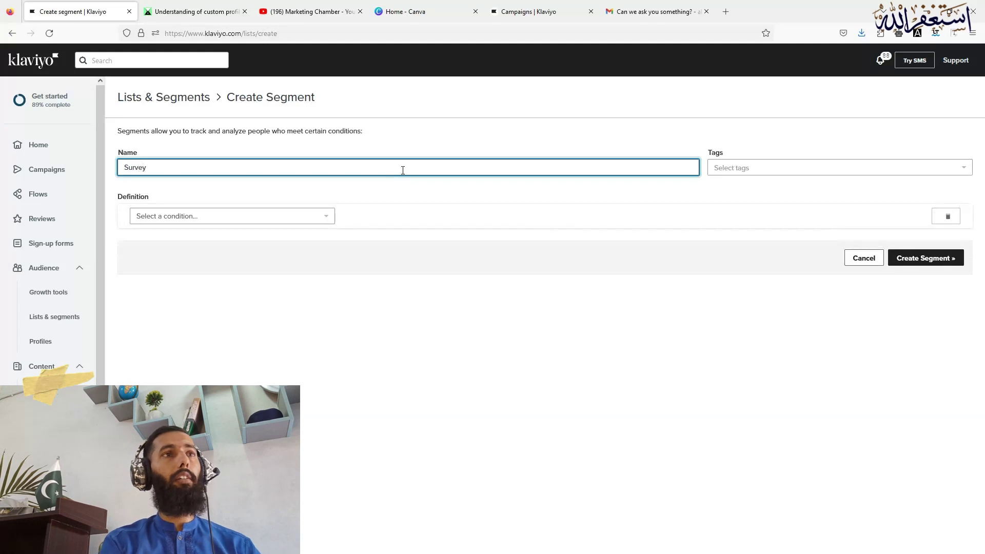
text( | Not Ready to buy yet)
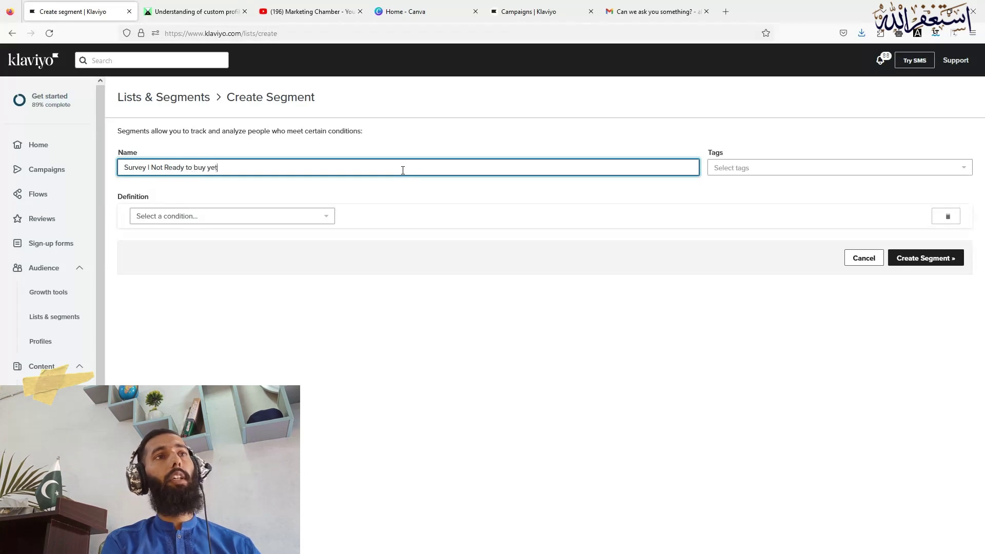
Define the segment by Properties about someone, with surevey_NB equals "I am not ready to buy yet" as text, and create it
click(208, 221)
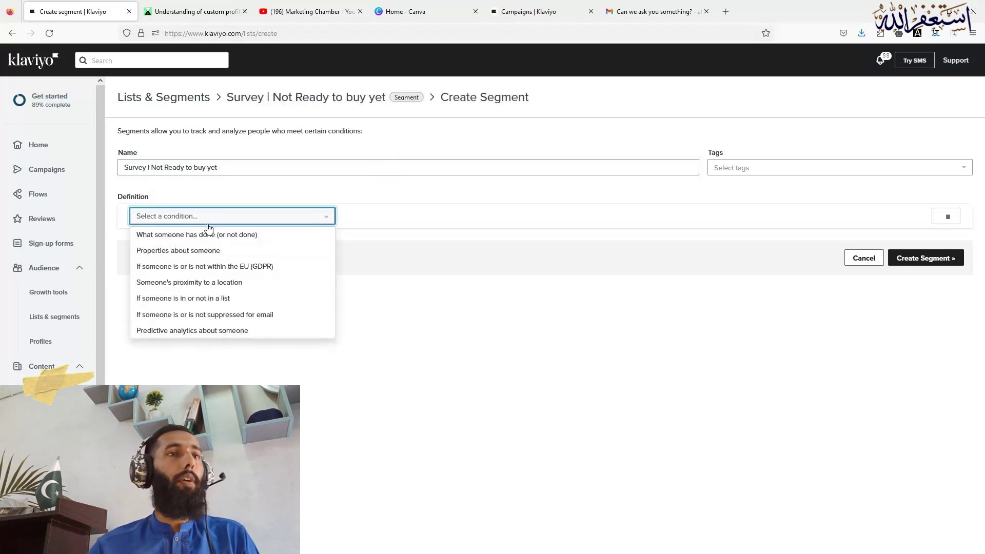
click(223, 250)
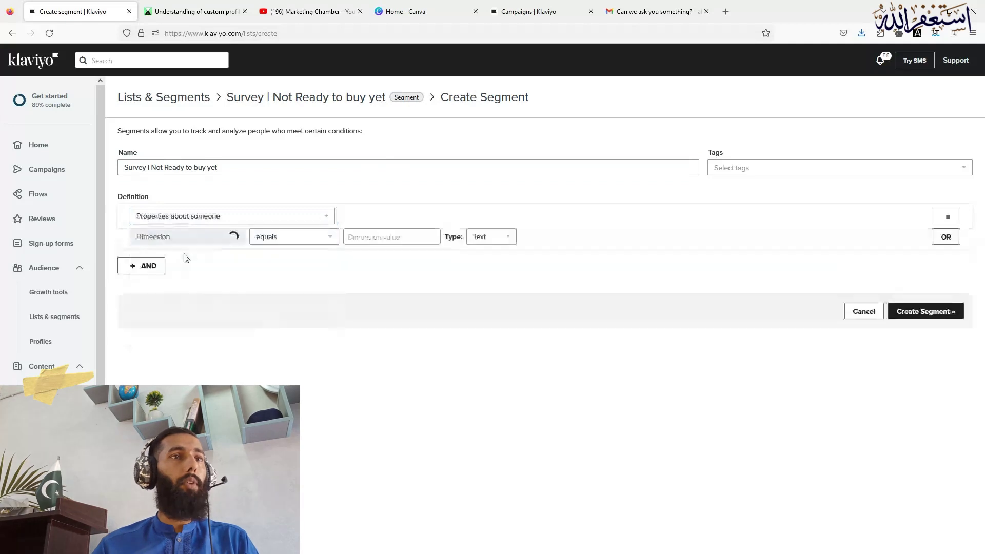
click(210, 236)
click(217, 264)
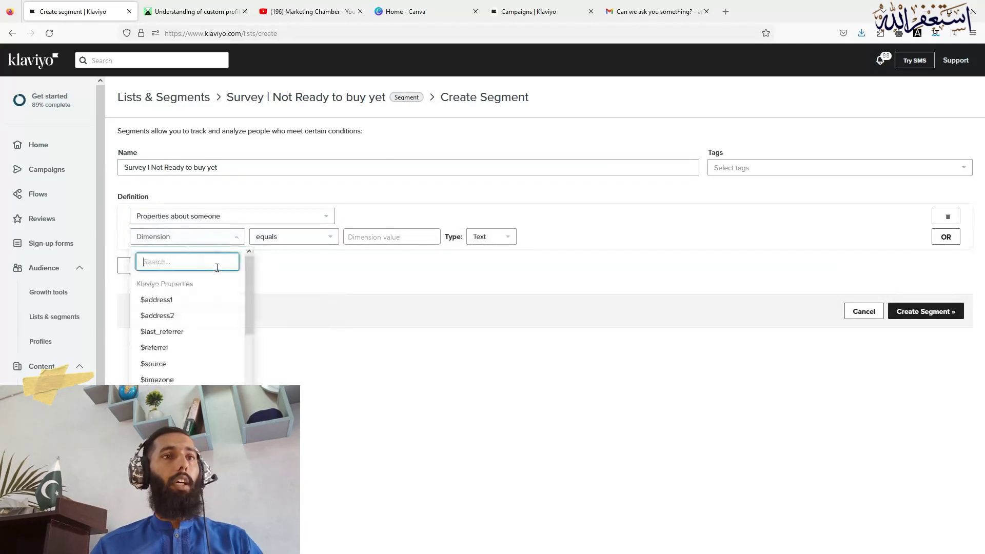
text(sur)
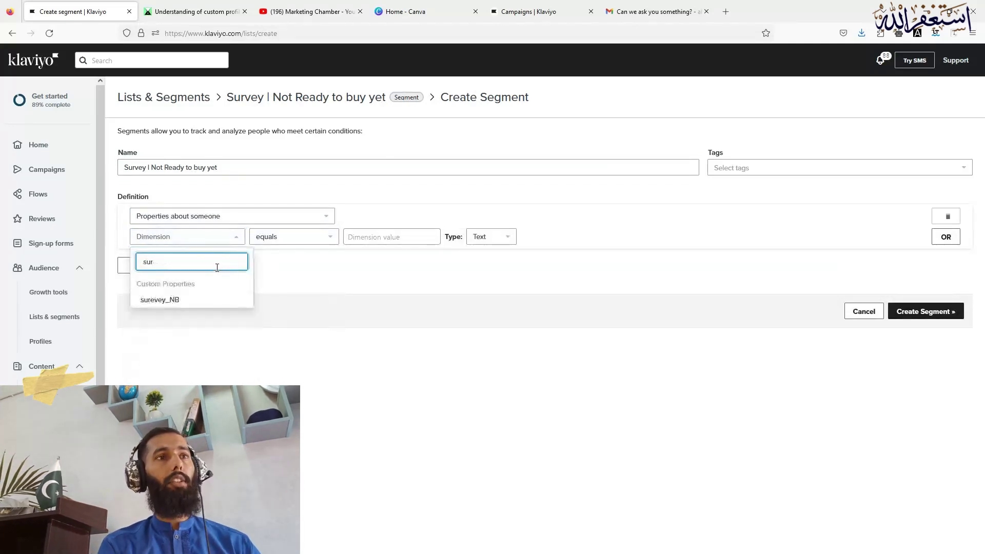
click(211, 305)
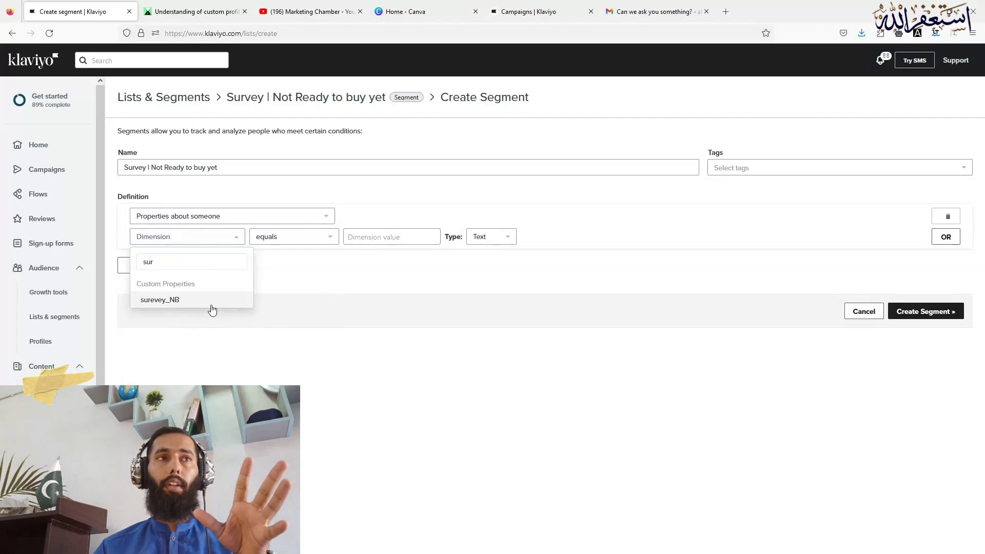
click(393, 238)
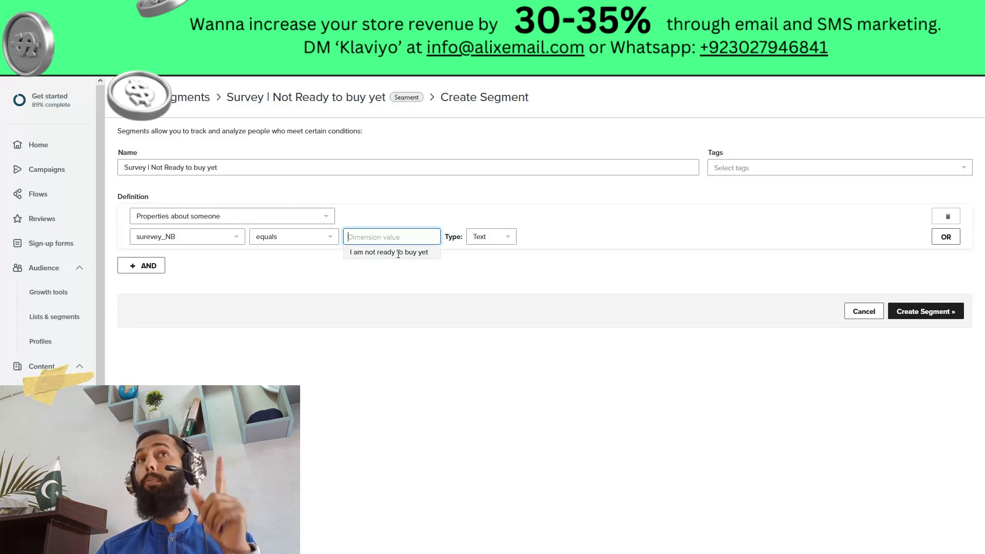
click(399, 252)
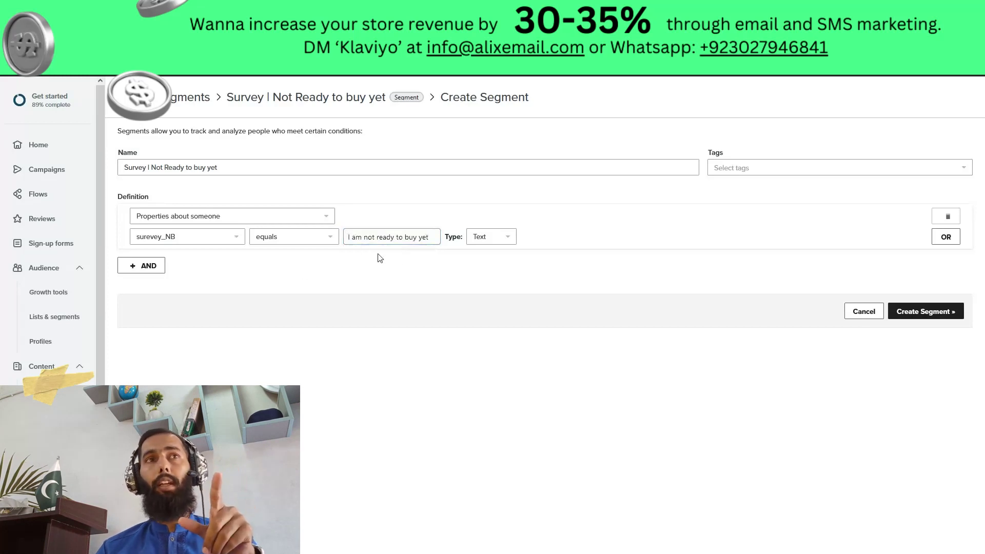
click(917, 304)
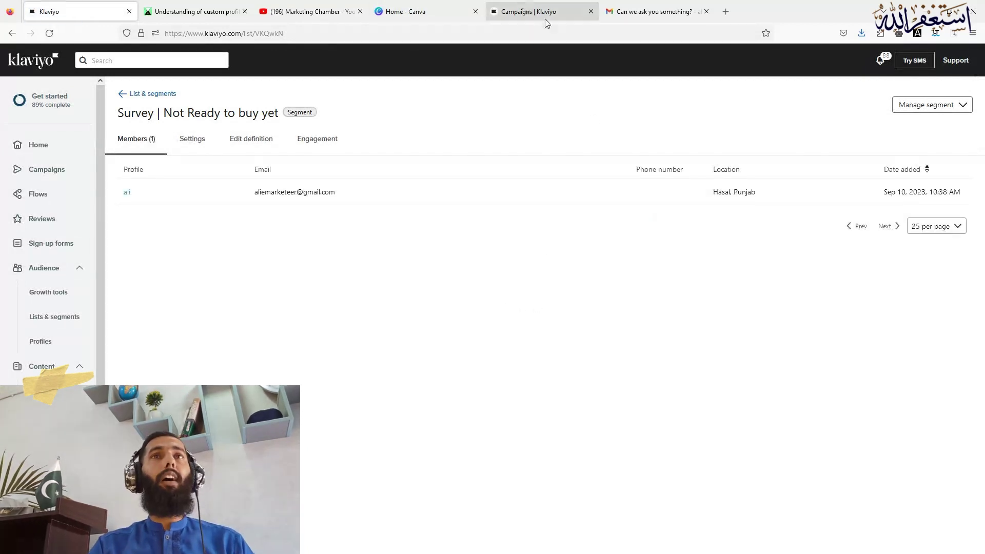
Look over the Klaviyo campaigns list, the received survey email and the Marketing Chamber YouTube channel
click(523, 11)
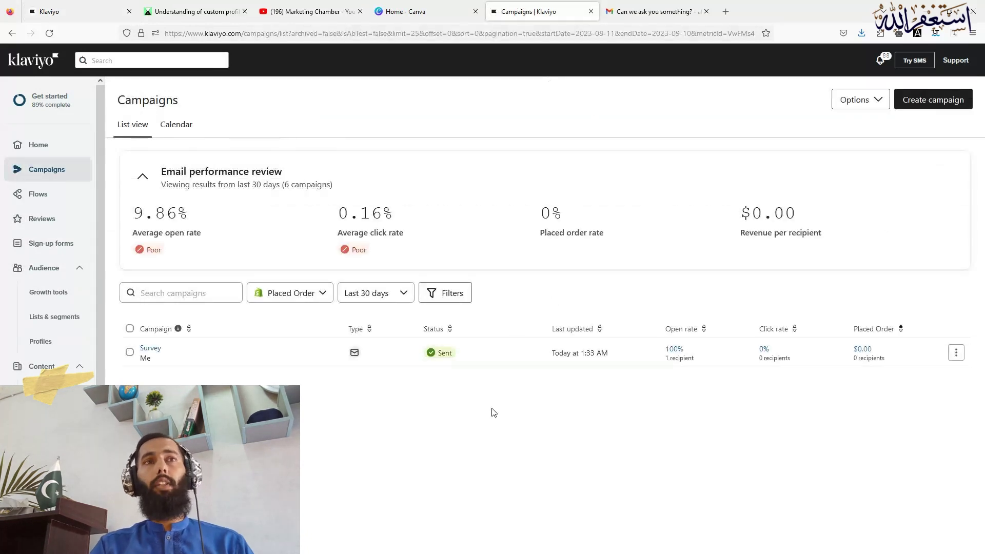
click(635, 9)
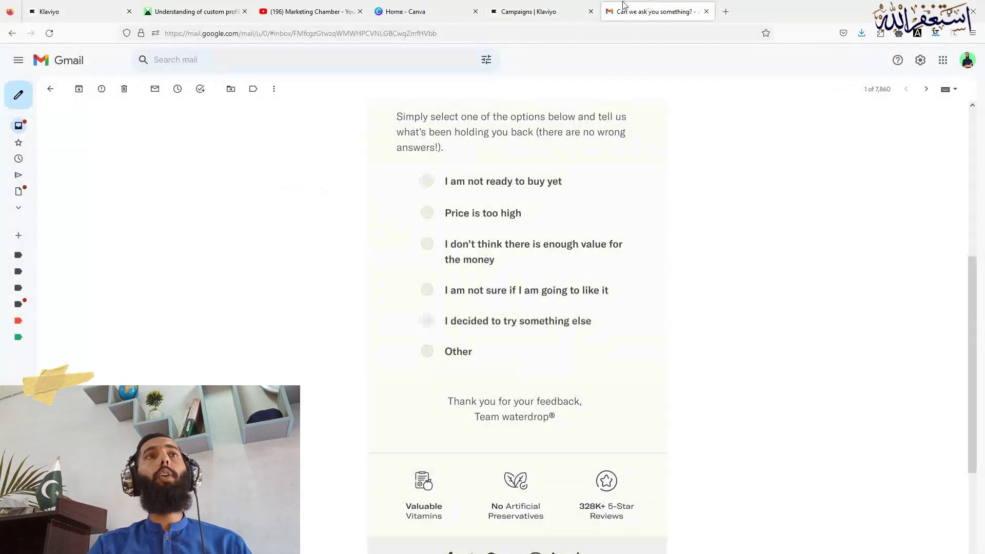
click(311, 7)
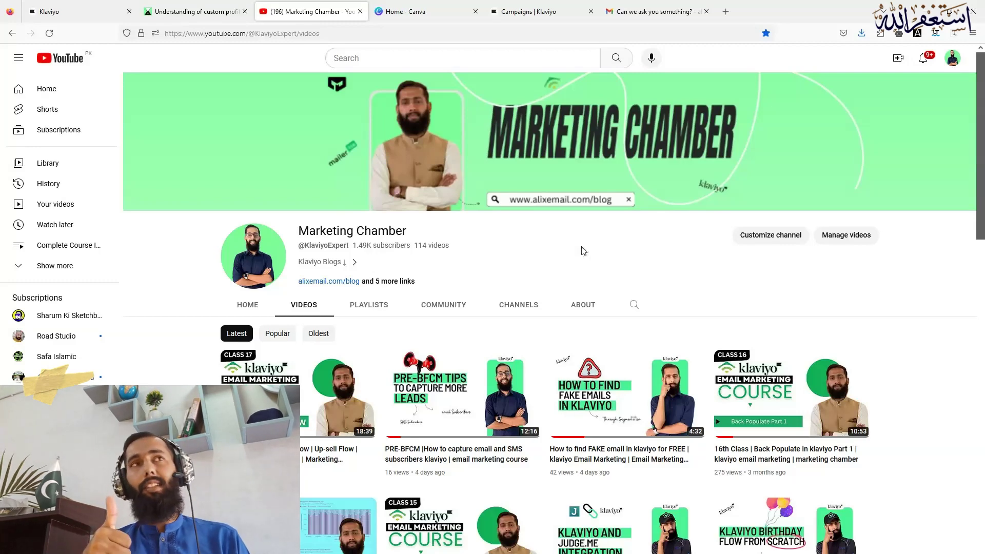
Go back to the beginning of the custom profile property link article and open the site's Blogs page
click(230, 7)
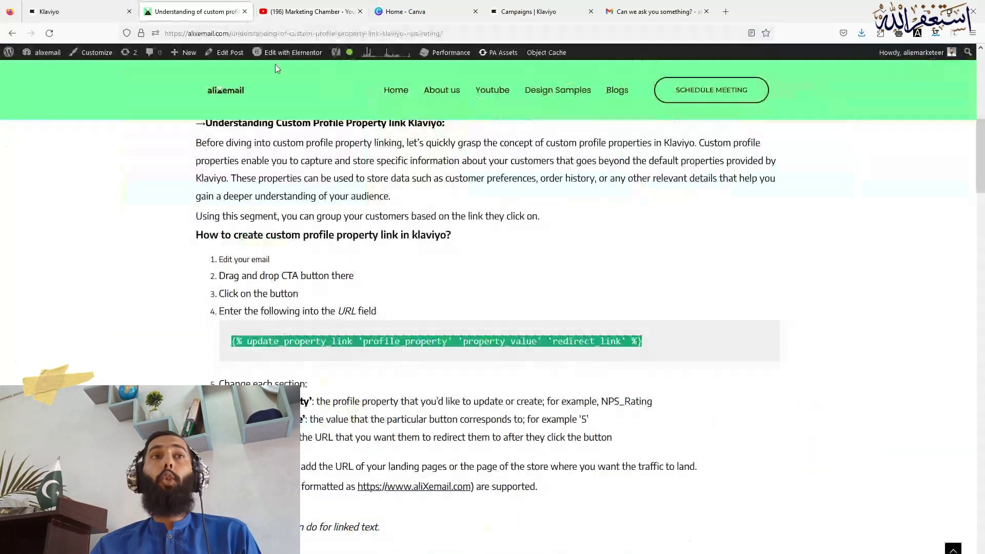
scroll(513, 257, up, 10)
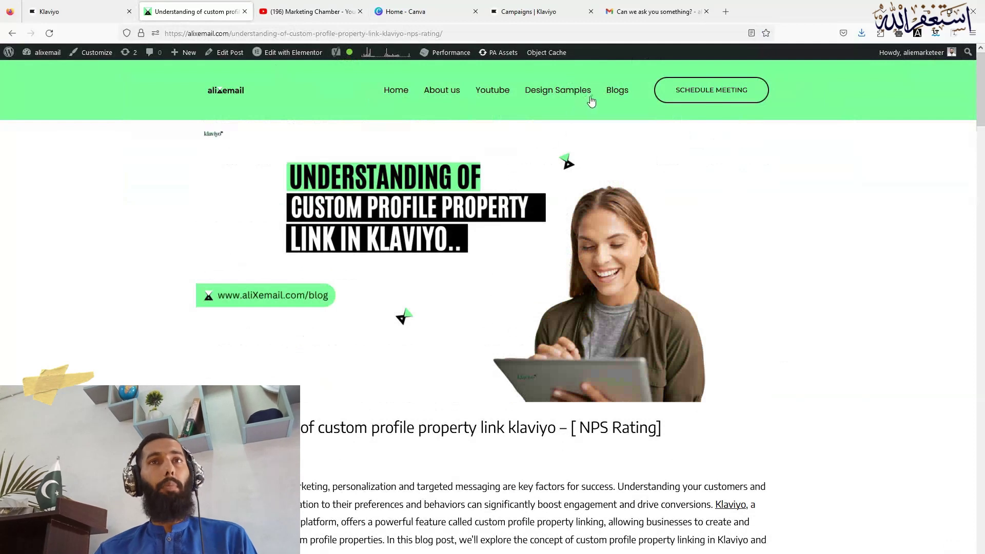
click(626, 98)
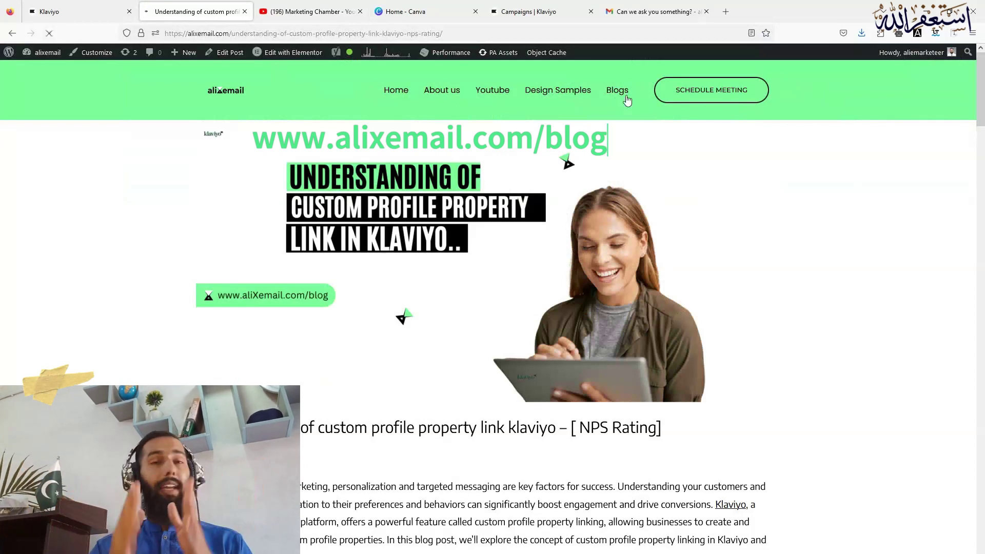